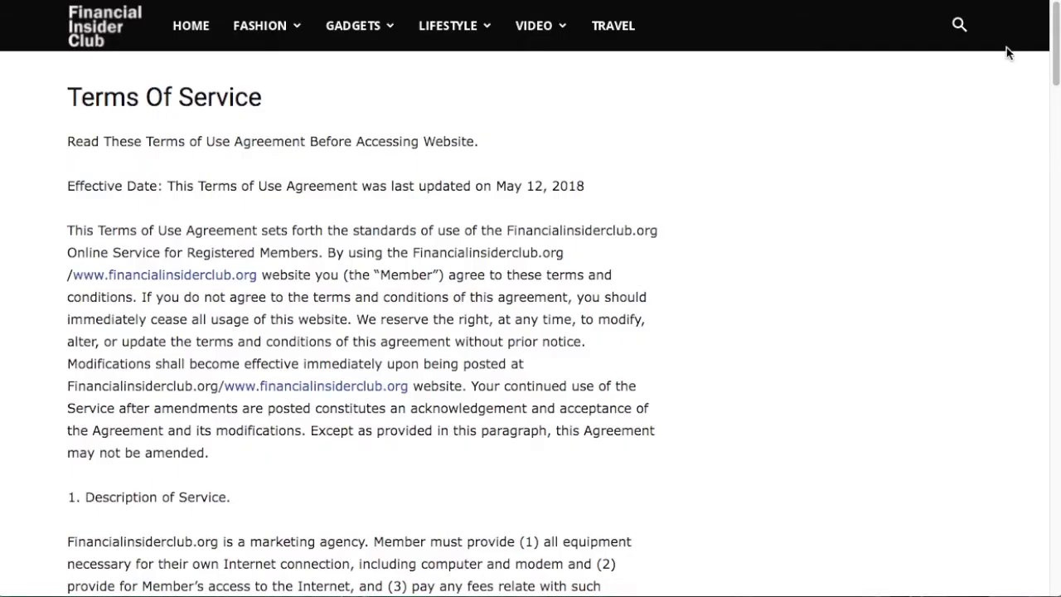
# - Scroll the Terms of Service down to section 11, Copyright and Trademark
pyautogui.scroll(-2, 500, 156)
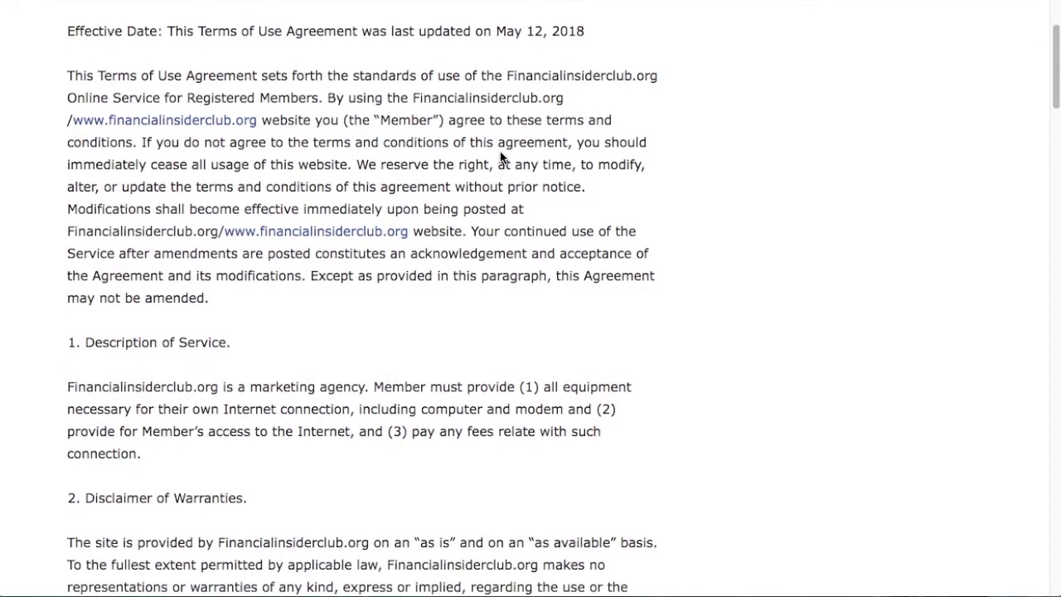
pyautogui.scroll(-3, 500, 156)
pyautogui.scroll(-2, 499, 156)
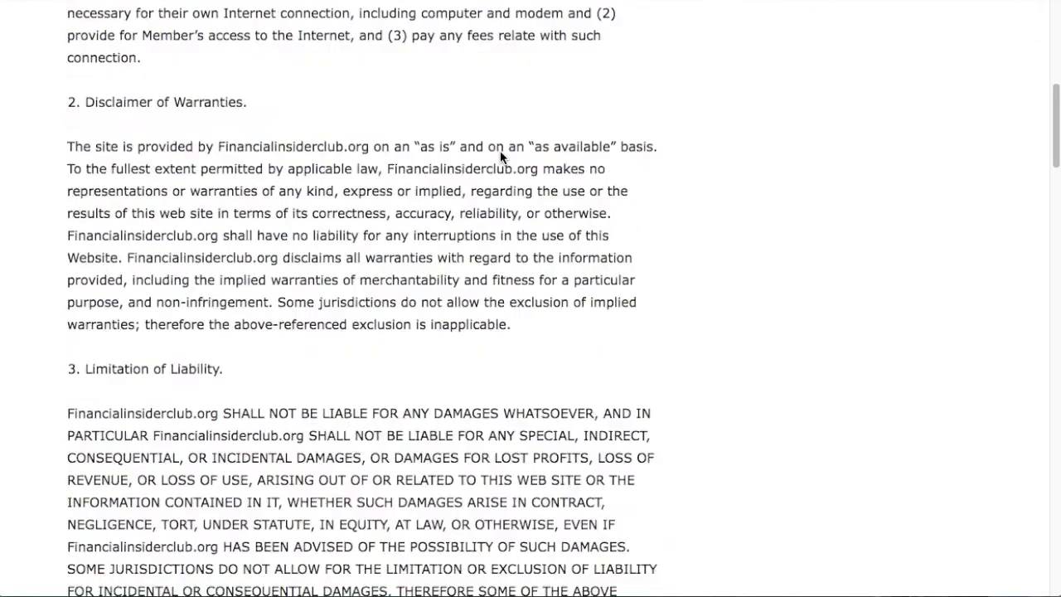
pyautogui.scroll(-1, 499, 156)
pyautogui.scroll(-1, 500, 156)
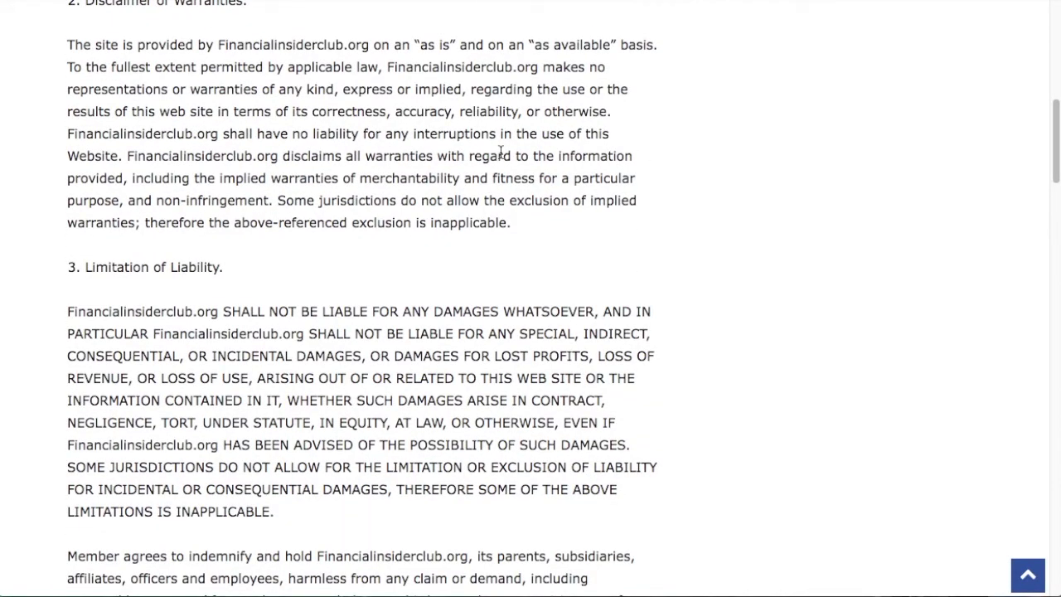
pyautogui.scroll(-3, 499, 153)
pyautogui.scroll(-3, 500, 154)
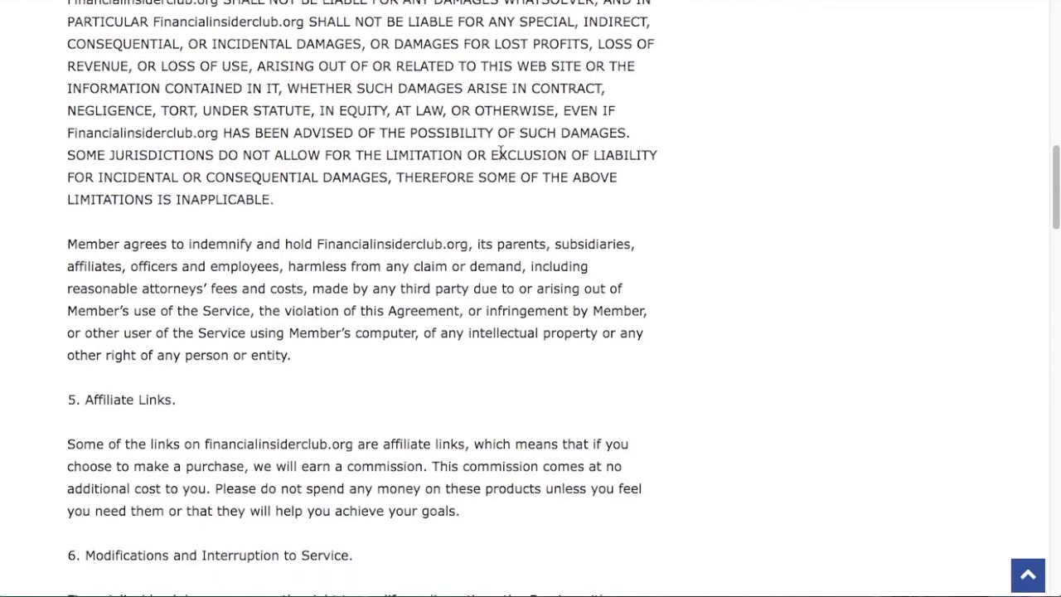
pyautogui.scroll(-2, 500, 156)
pyautogui.scroll(-2, 500, 156)
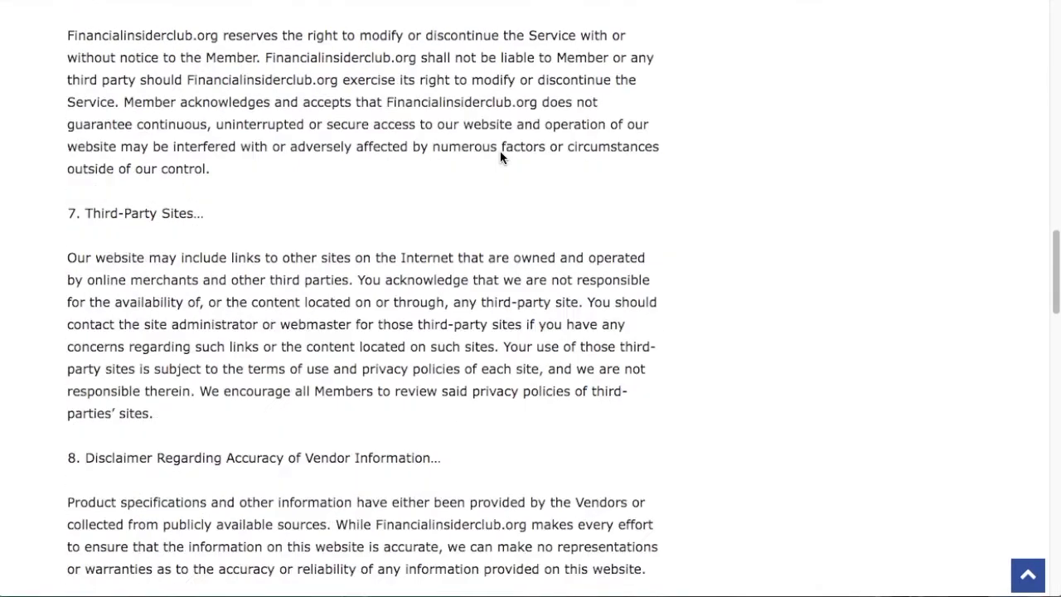
pyautogui.scroll(-2, 499, 154)
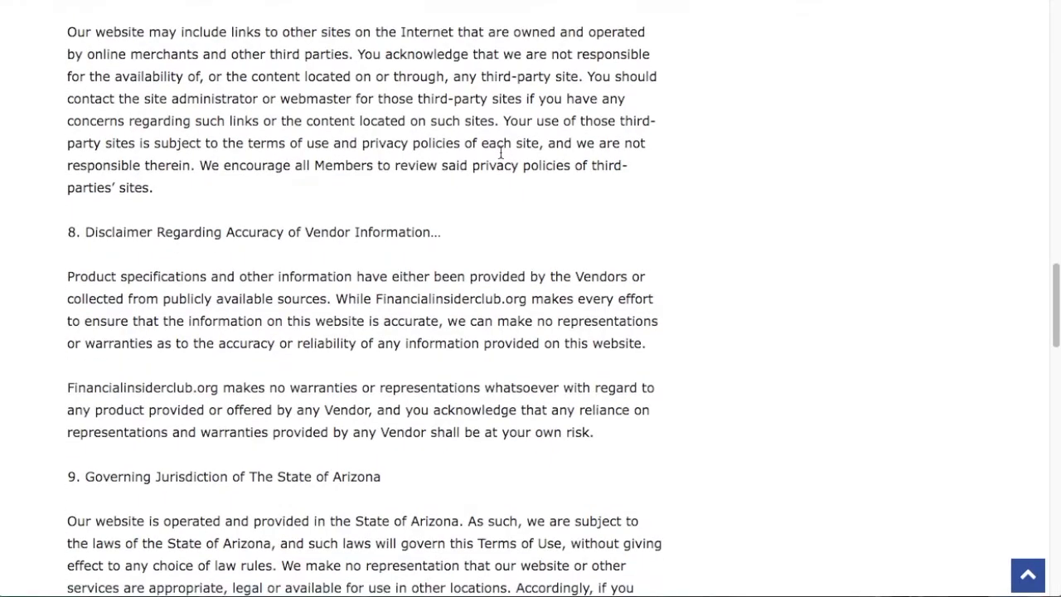
pyautogui.scroll(-3, 500, 154)
pyautogui.scroll(-3, 500, 153)
pyautogui.scroll(-2, 500, 153)
pyautogui.scroll(-2, 499, 154)
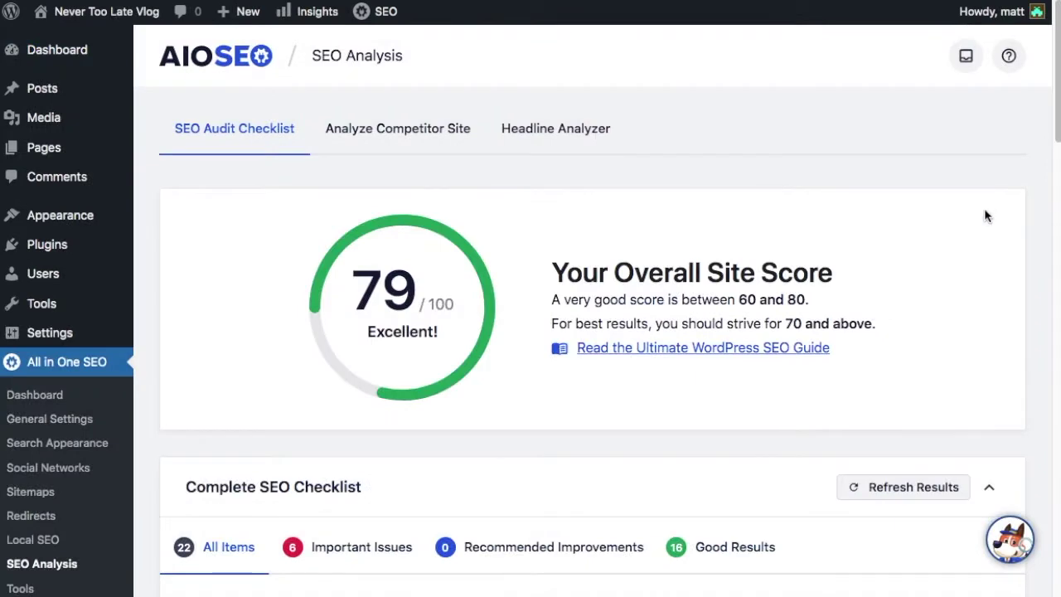
pyautogui.scroll(-5, 851, 289)
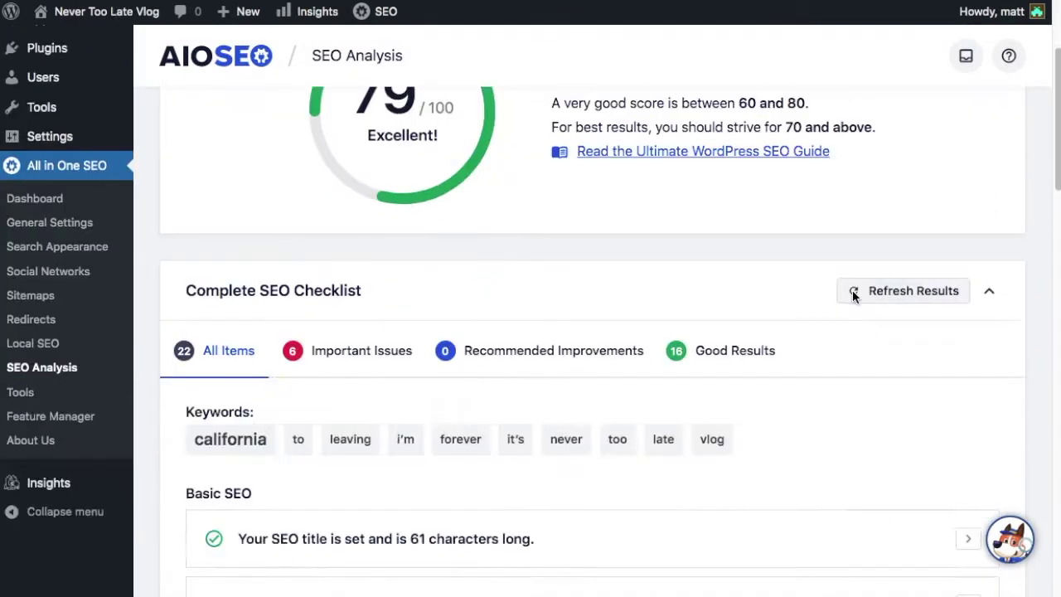
pyautogui.scroll(-4, 852, 286)
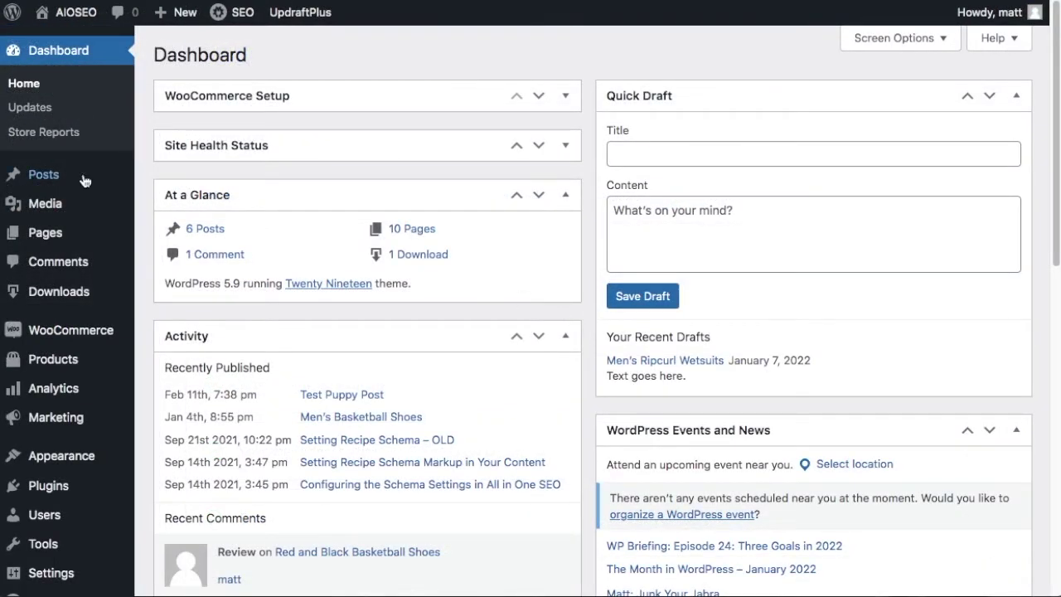
# - Open Test Puppy Post from the Posts list and bring its AIOSEO settings into view
pyautogui.click(35, 178)
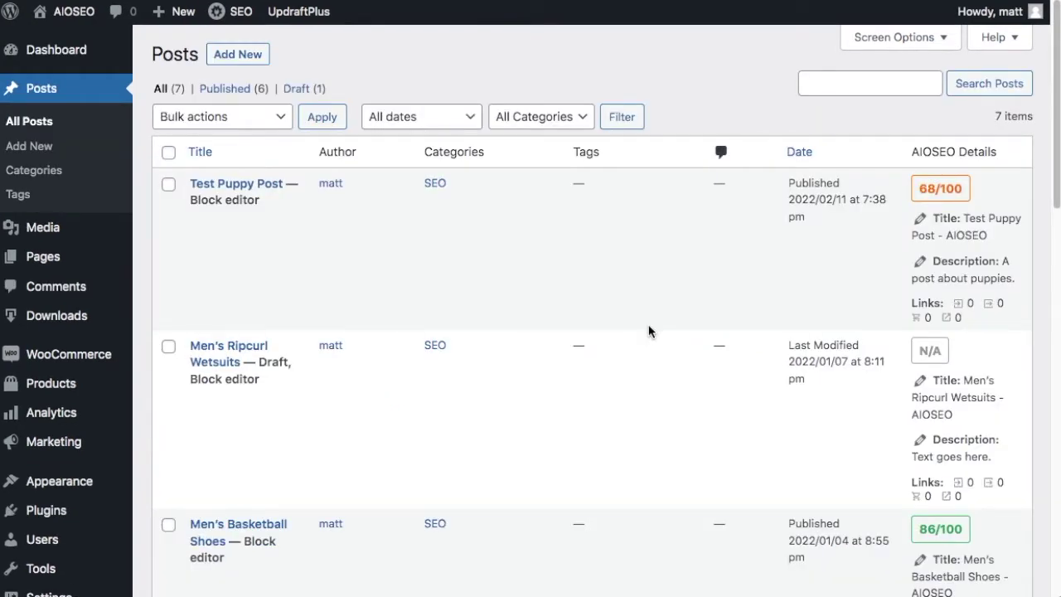
pyautogui.moveTo(305, 189)
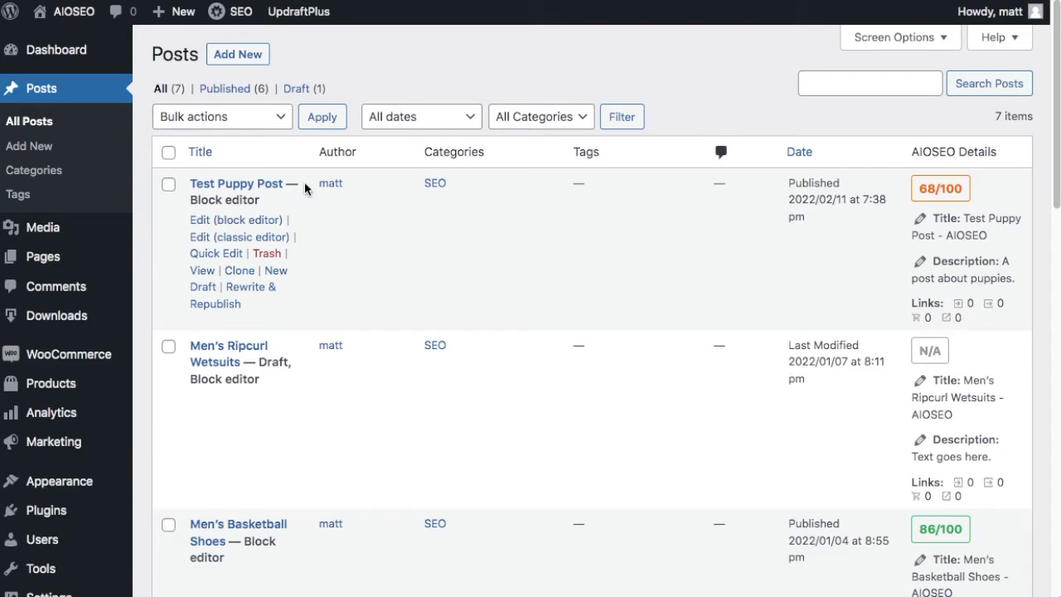
pyautogui.click(233, 187)
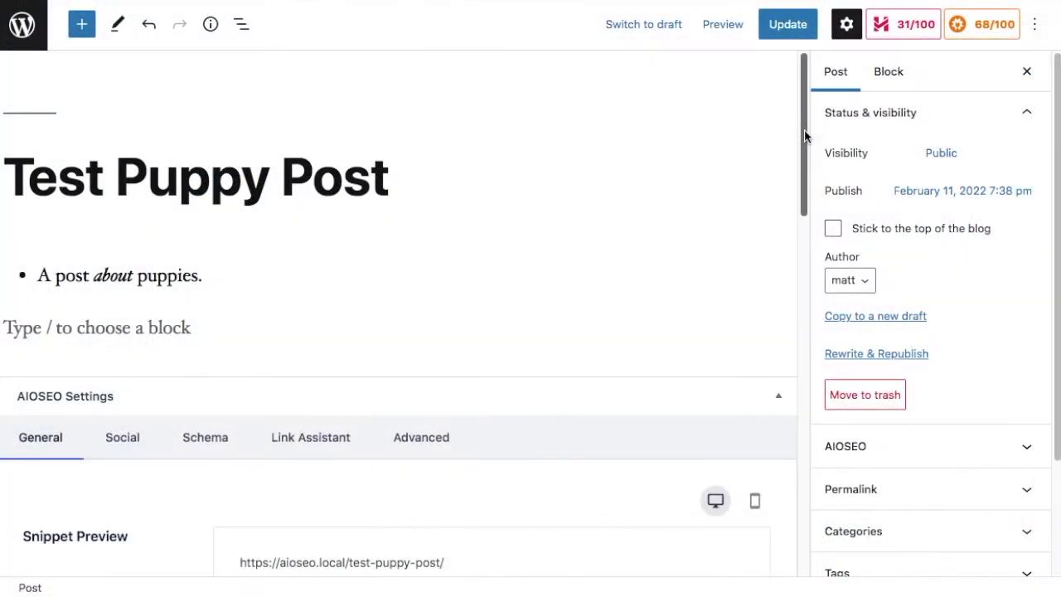
pyautogui.moveTo(803, 135); pyautogui.dragTo(810, 230)
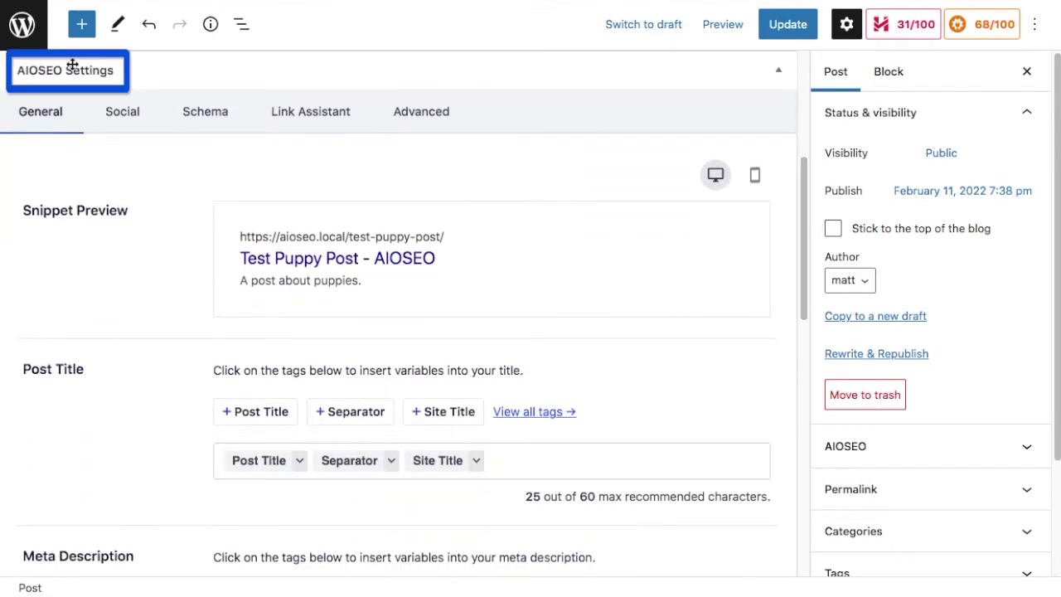
# - Turn off default robots settings, tick No Index under Advanced, and update the post
pyautogui.click(423, 114)
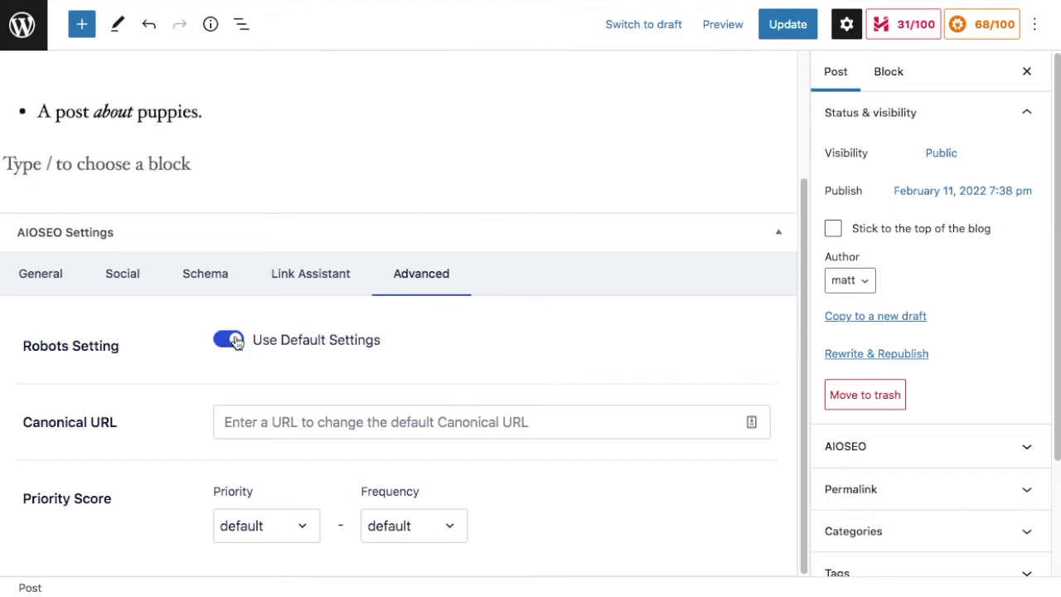
pyautogui.click(235, 342)
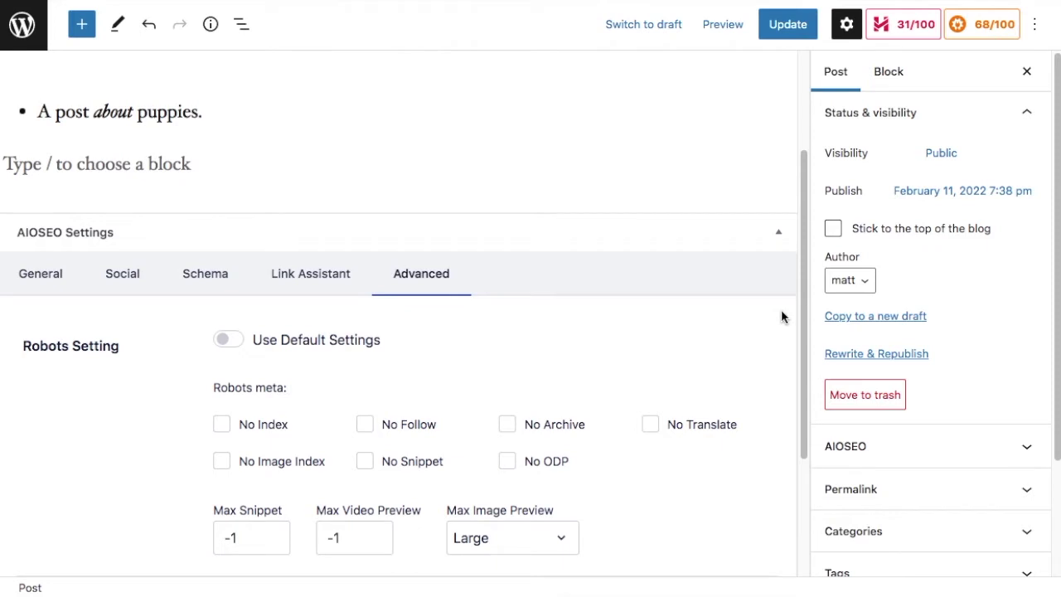
pyautogui.scroll(-1, 780, 316)
pyautogui.scroll(-1, 780, 315)
pyautogui.scroll(-2, 780, 316)
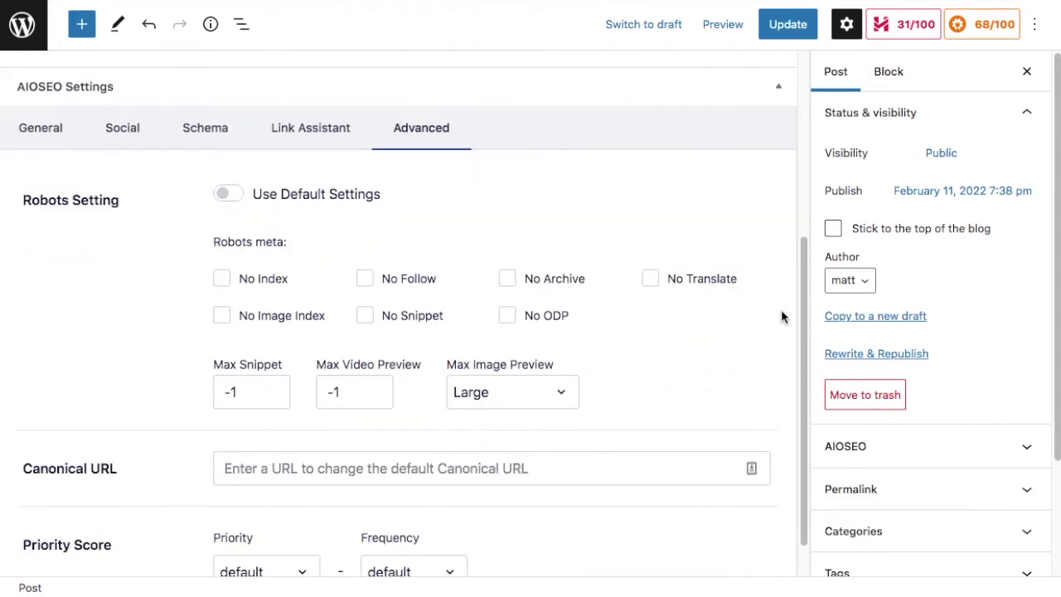
pyautogui.click(224, 279)
pyautogui.click(799, 25)
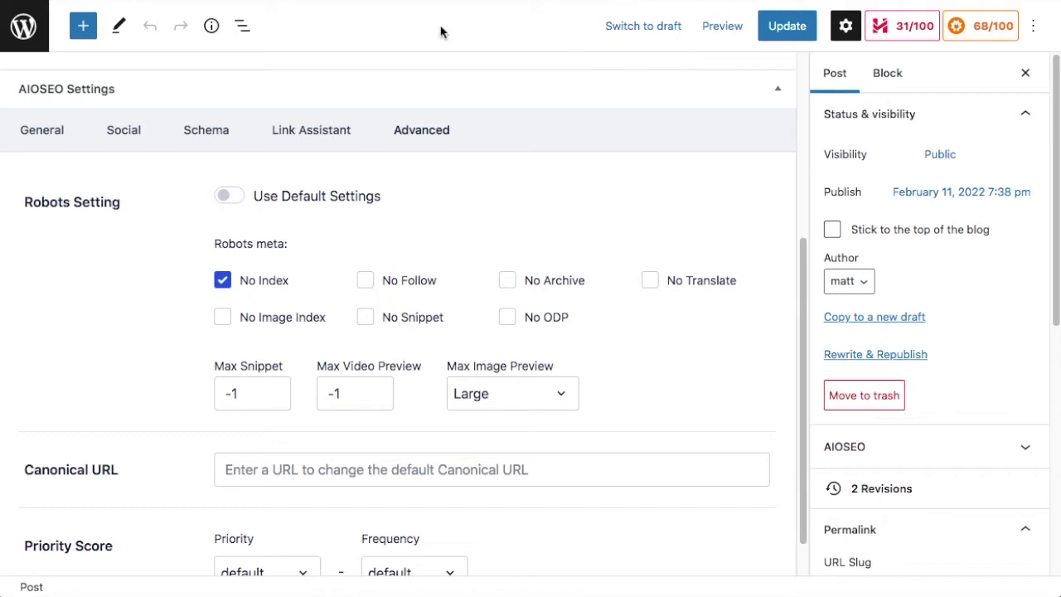
# - In Search Appearance taxonomies, hide Categories from search results
pyautogui.click(24, 26)
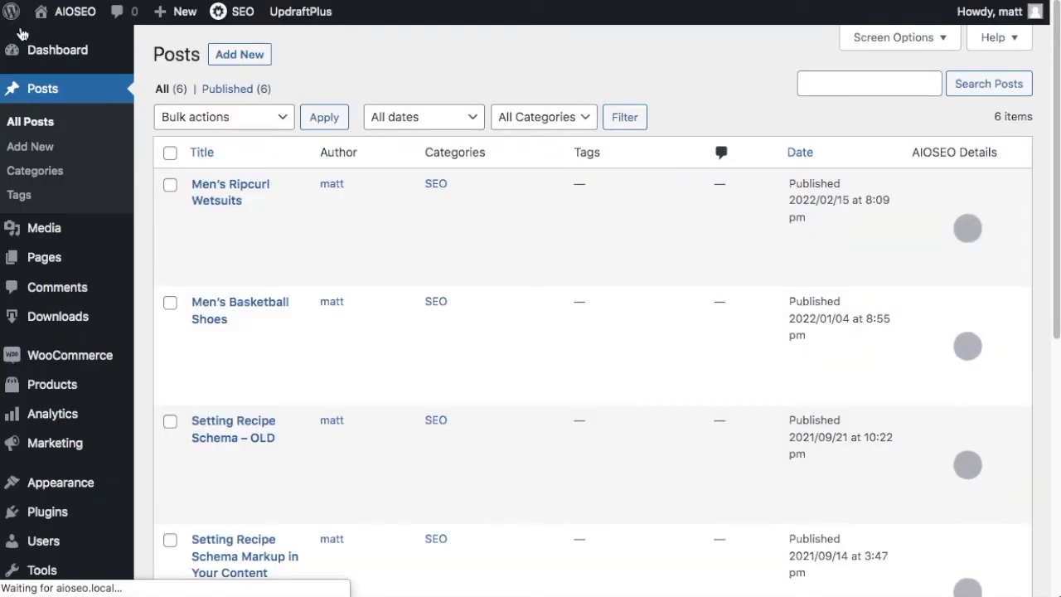
pyautogui.moveTo(53, 412)
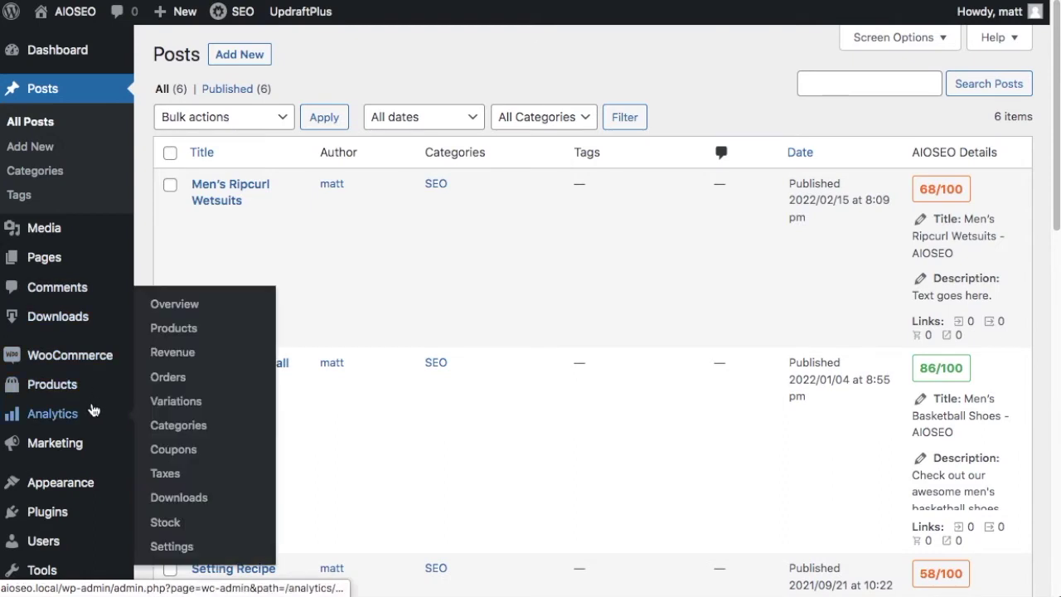
pyautogui.scroll(-2, 93, 410)
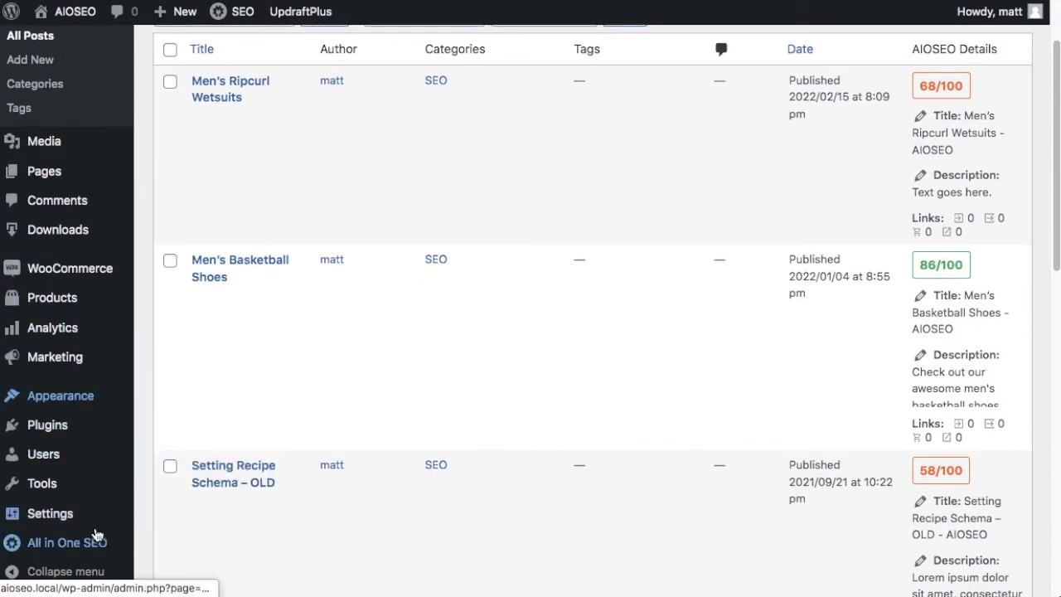
pyautogui.moveTo(67, 541)
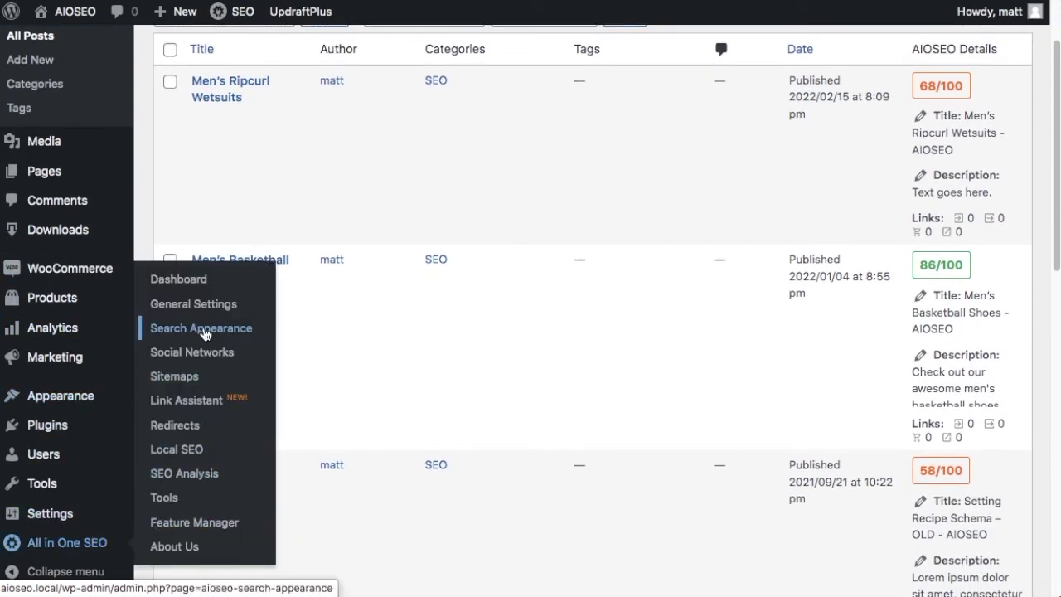
pyautogui.click(203, 334)
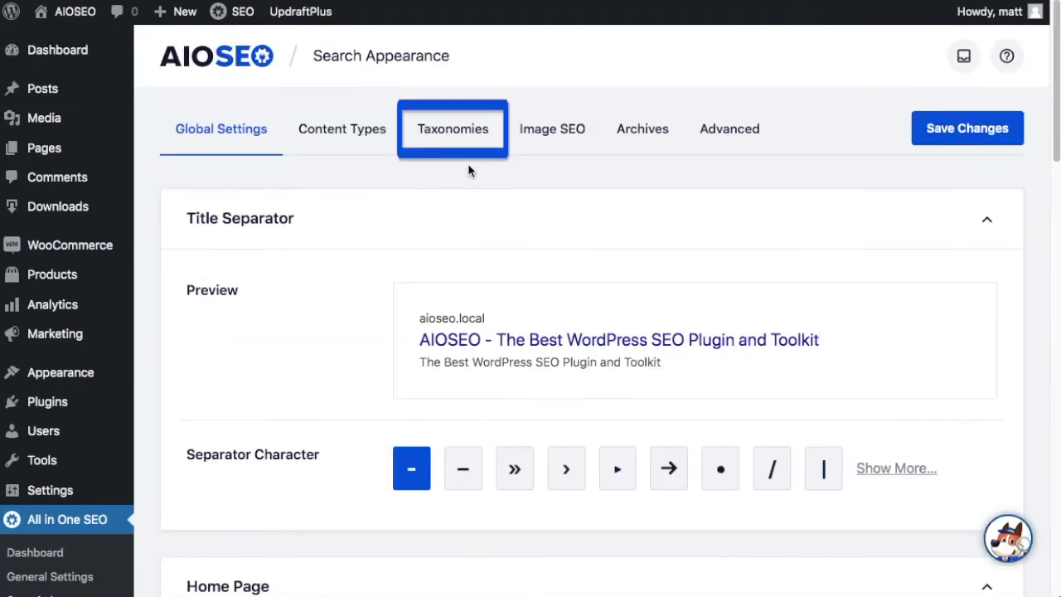
pyautogui.click(450, 134)
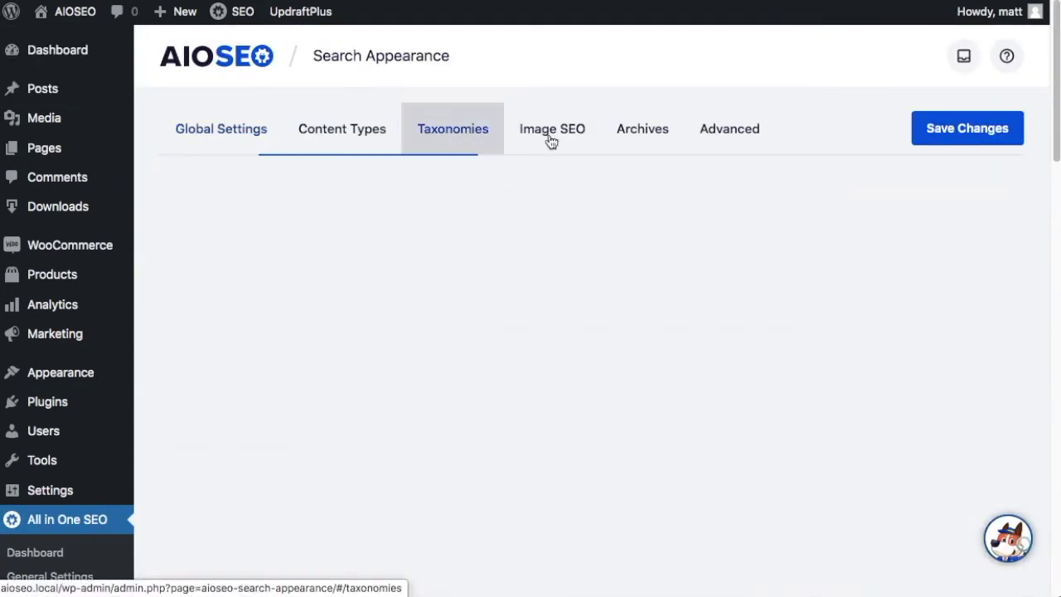
pyautogui.scroll(-1, 769, 267)
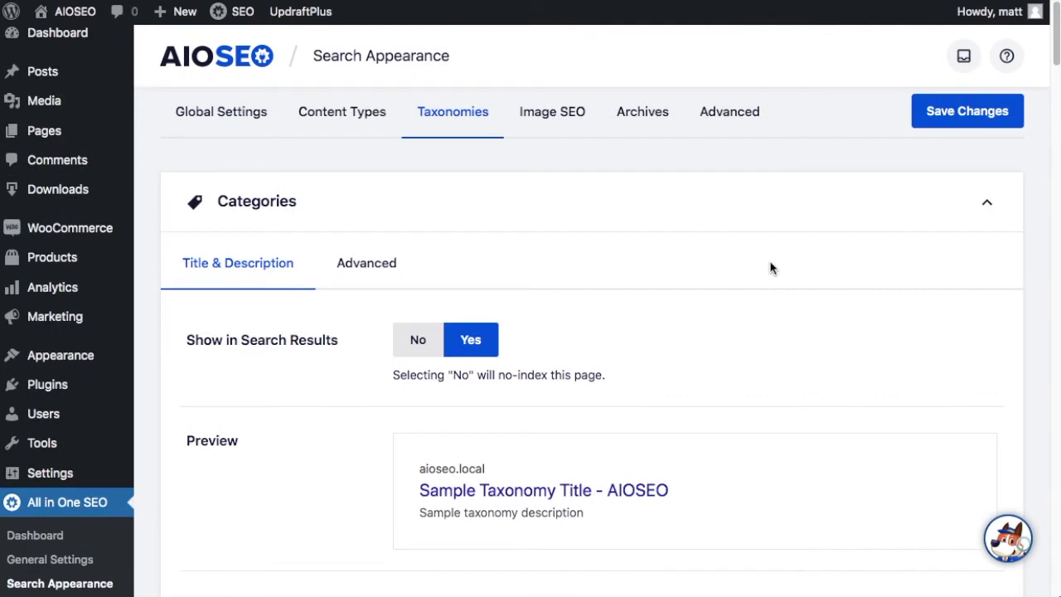
pyautogui.scroll(-1, 770, 268)
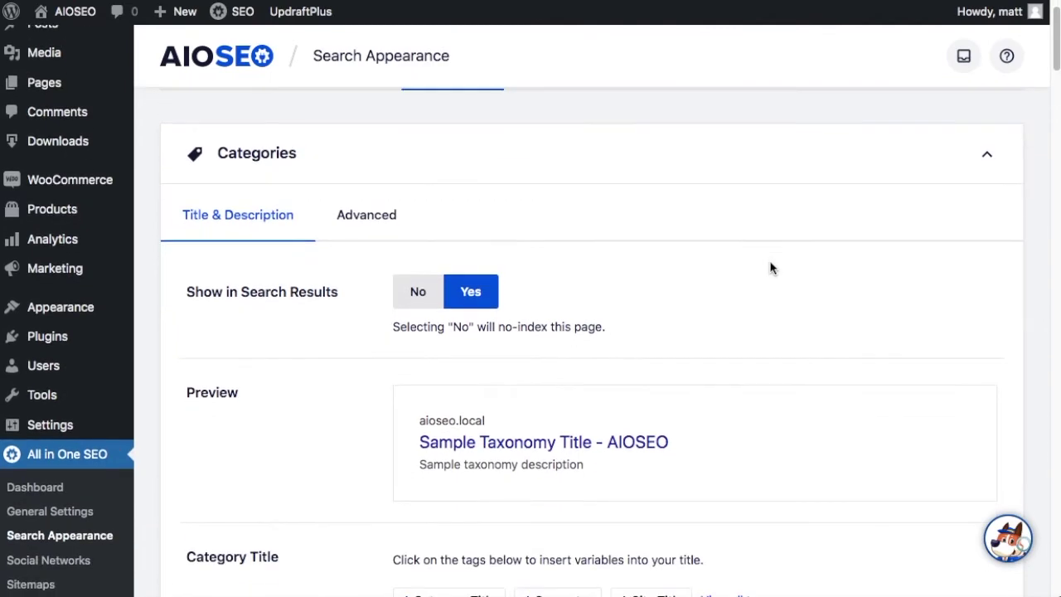
pyautogui.scroll(-1, 770, 268)
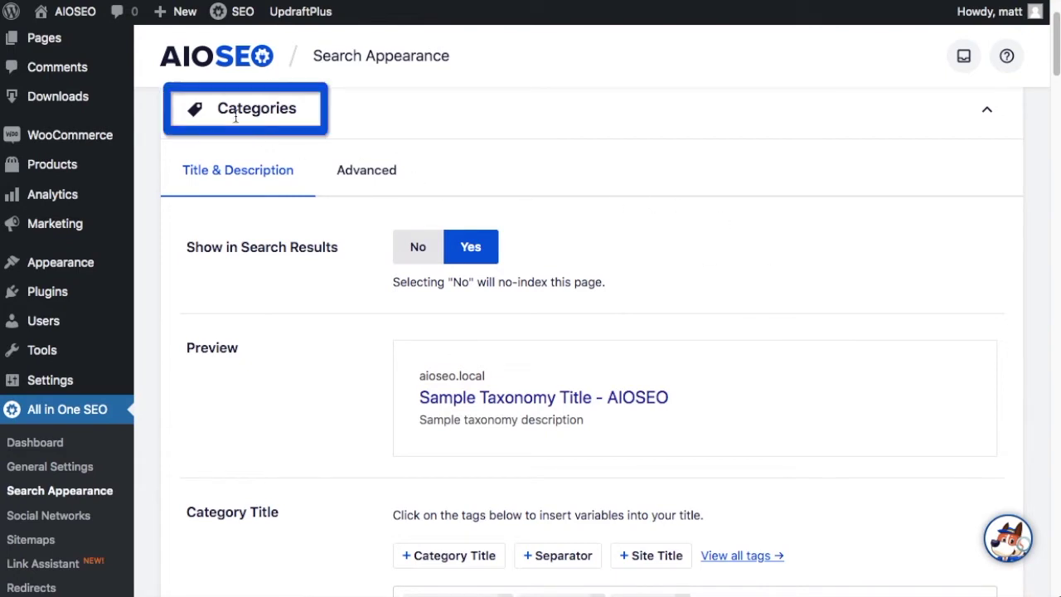
pyautogui.click(421, 259)
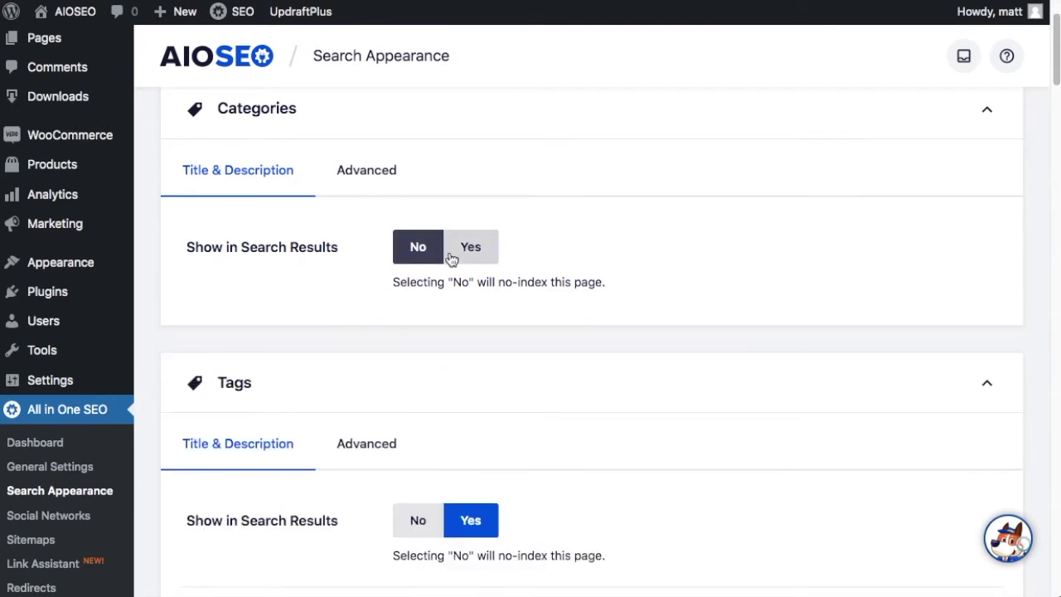
# - Set Download Categories' Show in Search Results to No and save the changes
pyautogui.scroll(-2, 638, 252)
pyautogui.scroll(-2, 638, 252)
pyautogui.scroll(-1, 638, 252)
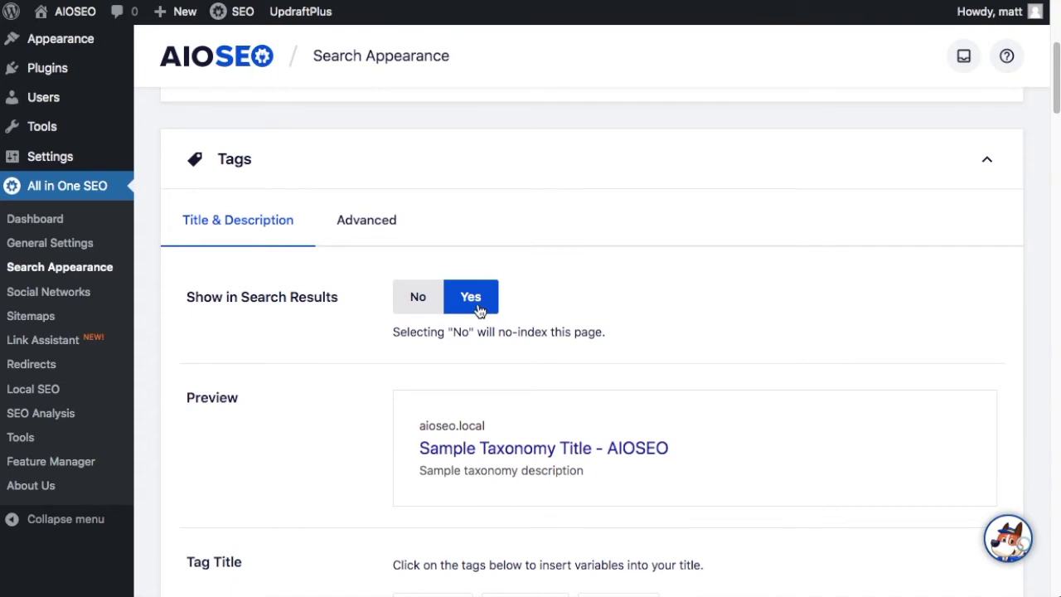
pyautogui.scroll(-2, 480, 311)
pyautogui.scroll(-4, 479, 311)
pyautogui.scroll(-2, 479, 310)
pyautogui.scroll(-5, 480, 311)
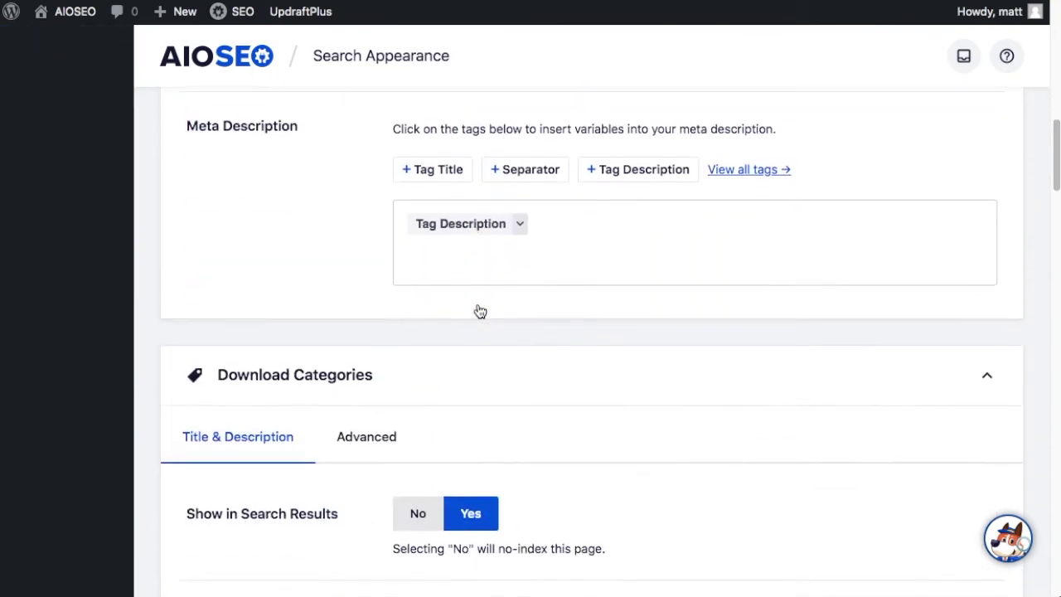
pyautogui.scroll(-6, 480, 311)
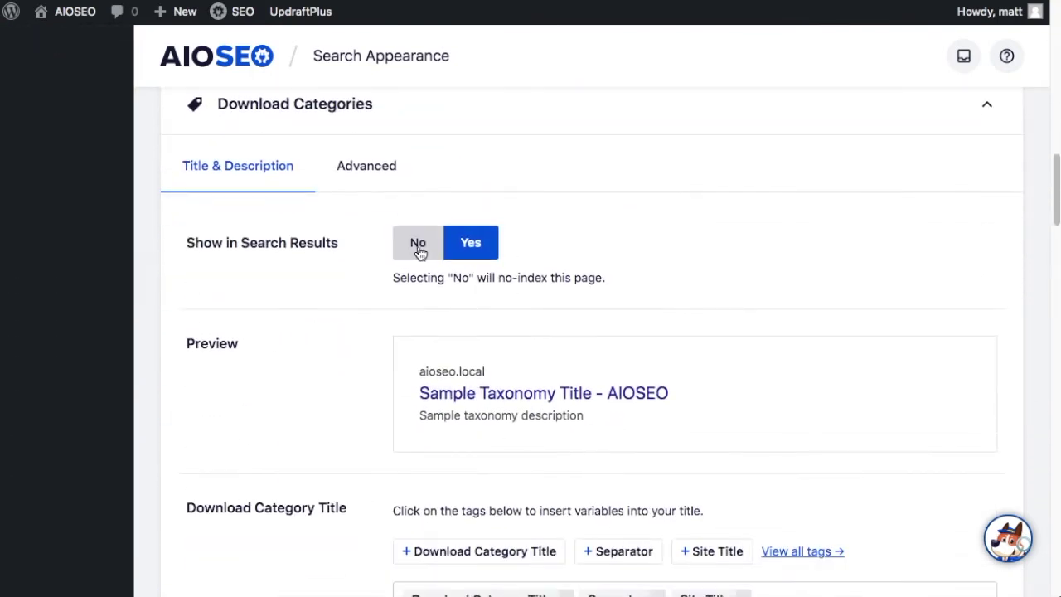
pyautogui.click(418, 245)
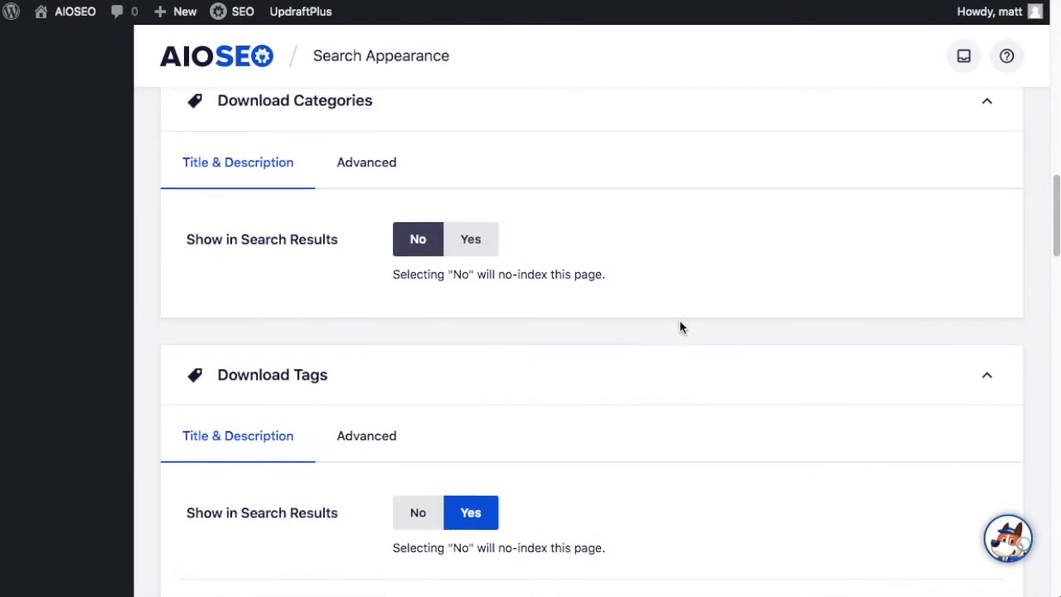
pyautogui.scroll(-1, 679, 328)
pyautogui.scroll(-6, 679, 327)
pyautogui.scroll(-12, 680, 327)
pyautogui.scroll(-6, 679, 327)
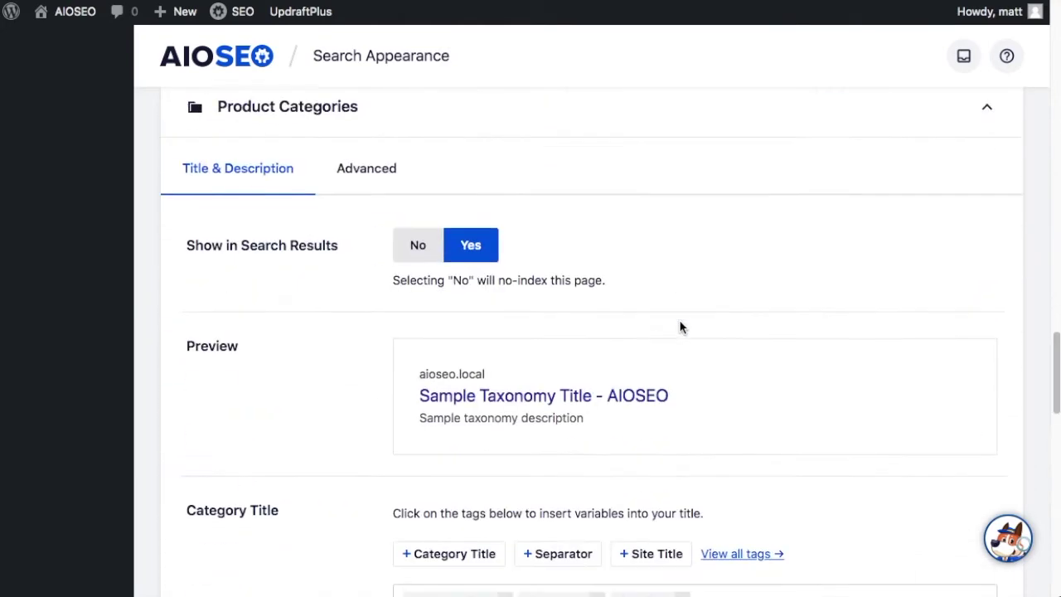
pyautogui.scroll(-20, 680, 328)
pyautogui.scroll(-3, 680, 327)
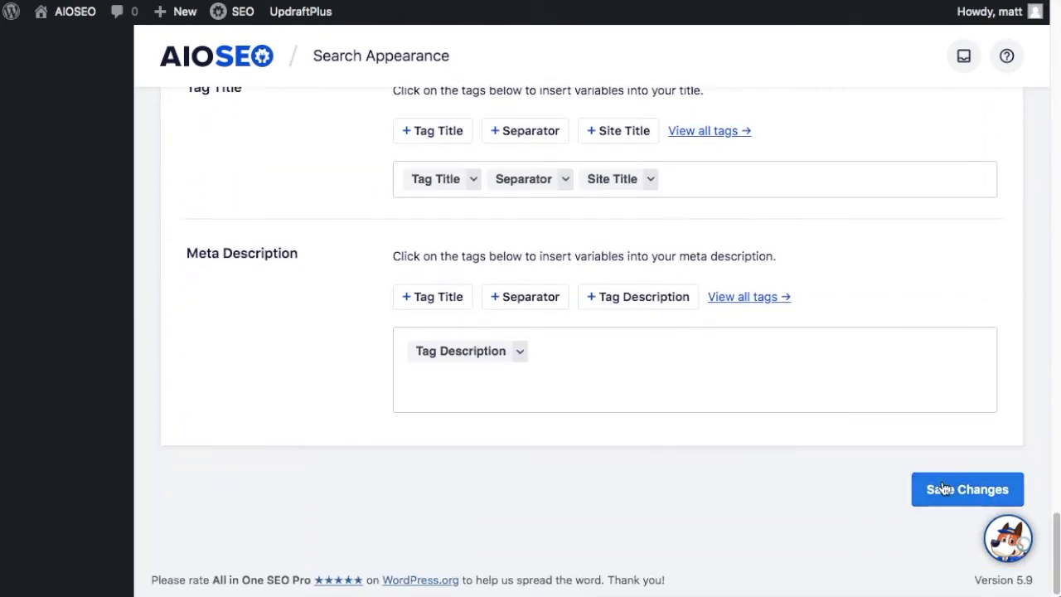
pyautogui.click(941, 487)
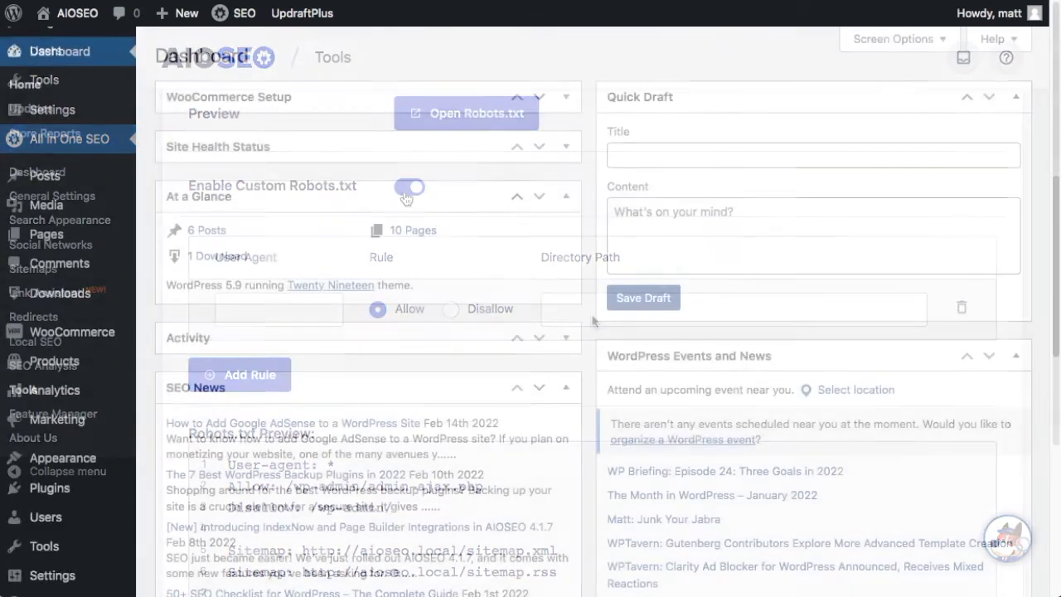
# - Go to All in One SEO Tools, showing the Robots.txt Editor
pyautogui.scroll(-2, 590, 313)
pyautogui.scroll(-3, 592, 316)
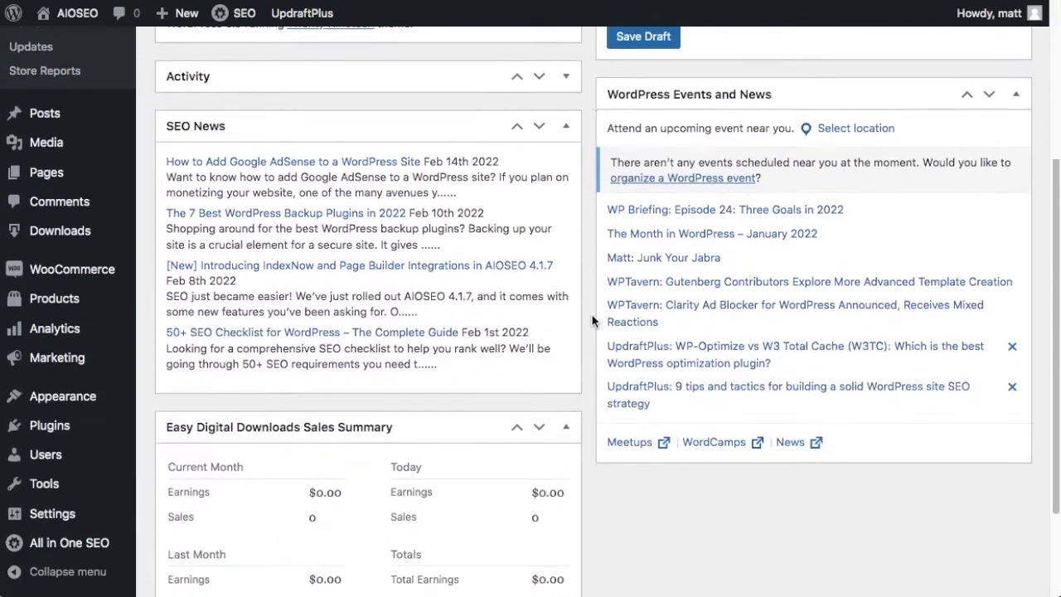
pyautogui.scroll(-3, 592, 320)
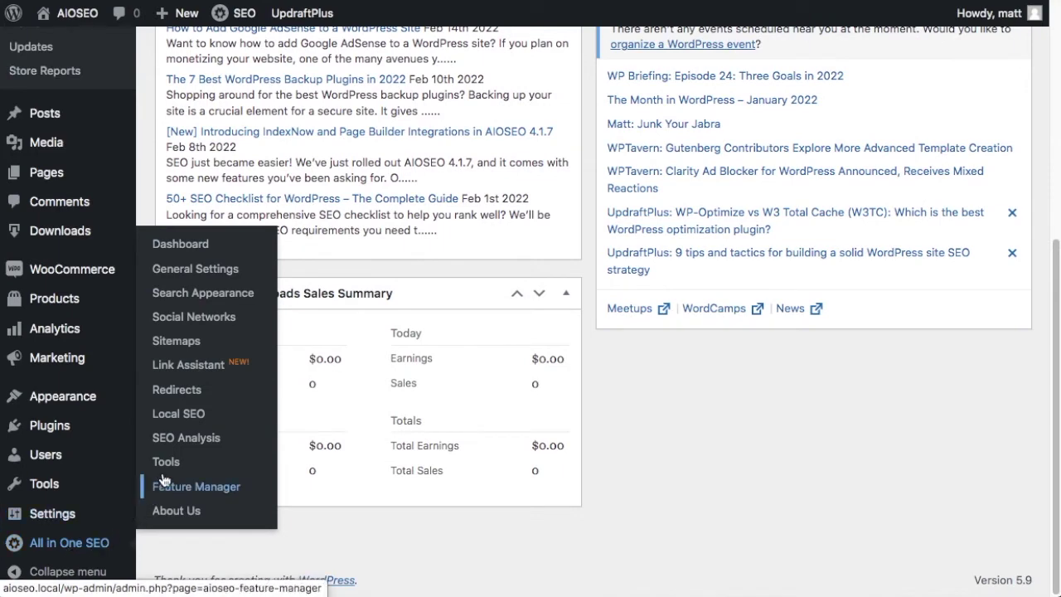
pyautogui.click(166, 462)
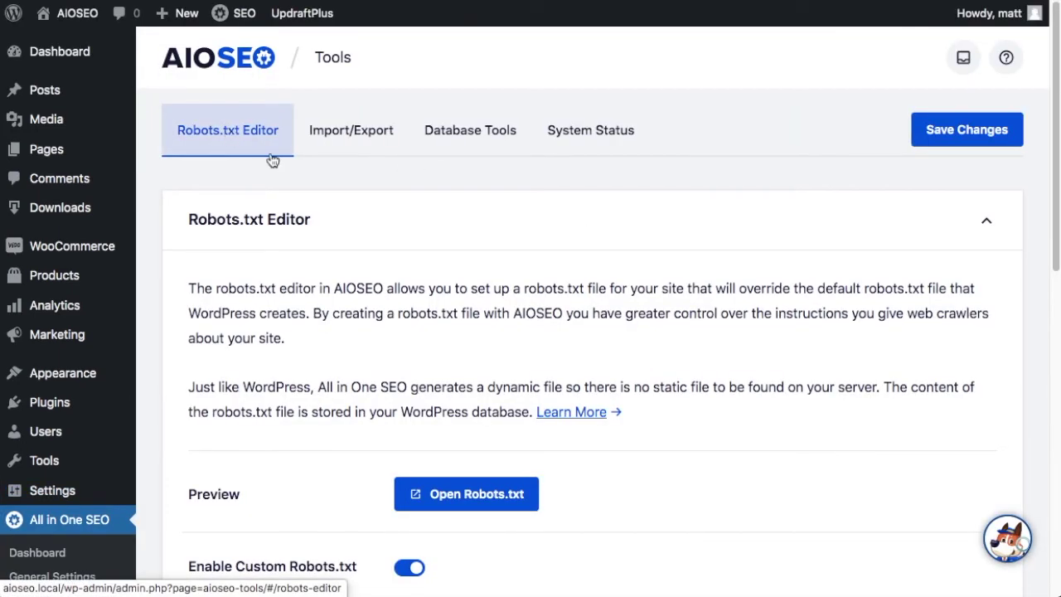
pyautogui.scroll(-3, 659, 224)
pyautogui.scroll(-1, 658, 224)
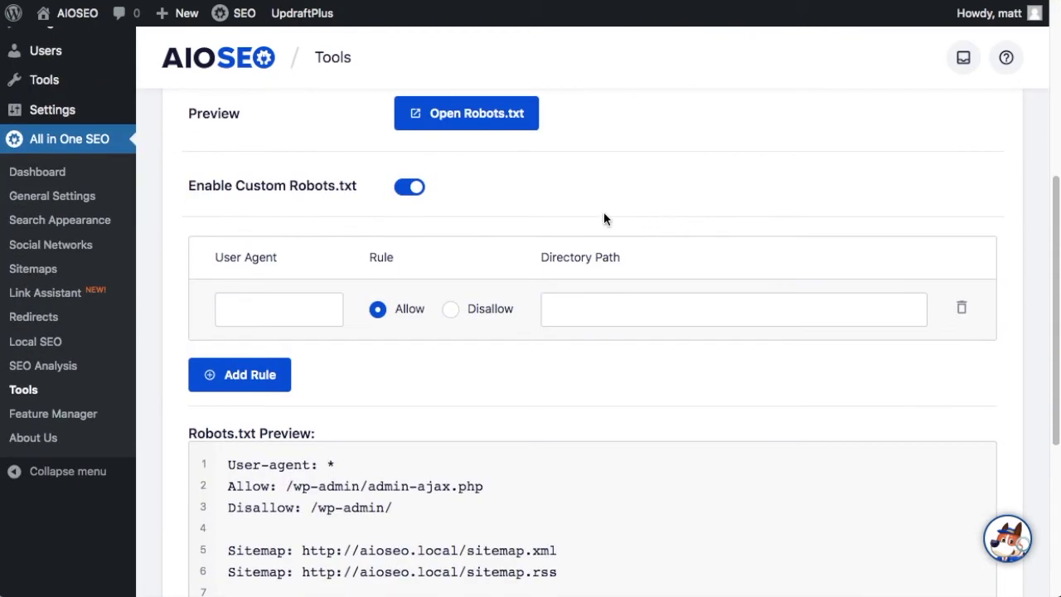
pyautogui.click(407, 189)
pyautogui.click(406, 197)
pyautogui.scroll(-3, 729, 227)
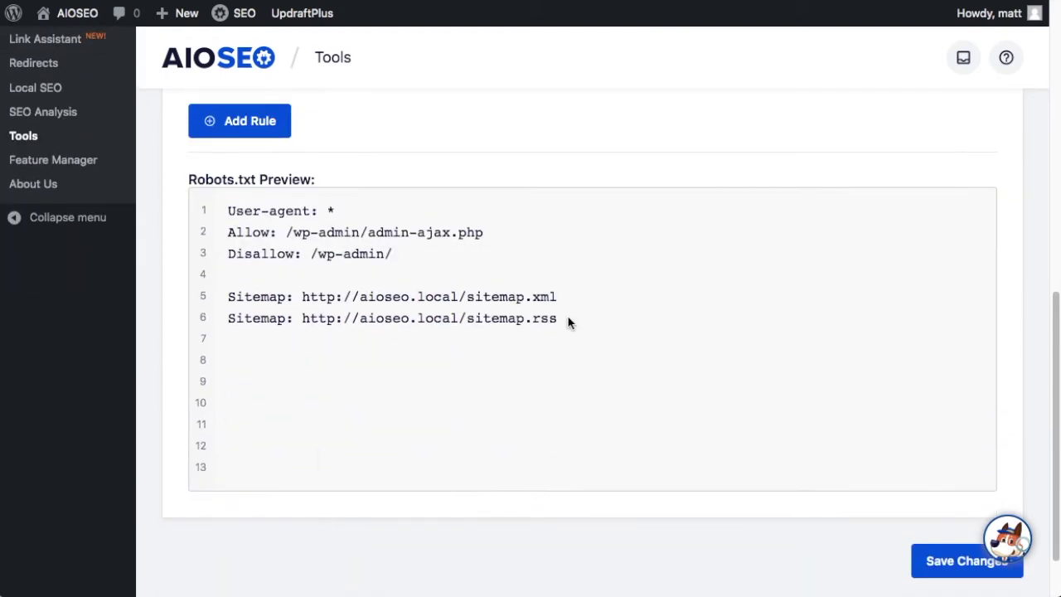
pyautogui.moveTo(568, 322)
pyautogui.mouseDown()
pyautogui.moveTo(465, 321)
pyautogui.moveTo(233, 213)
pyautogui.mouseUp()
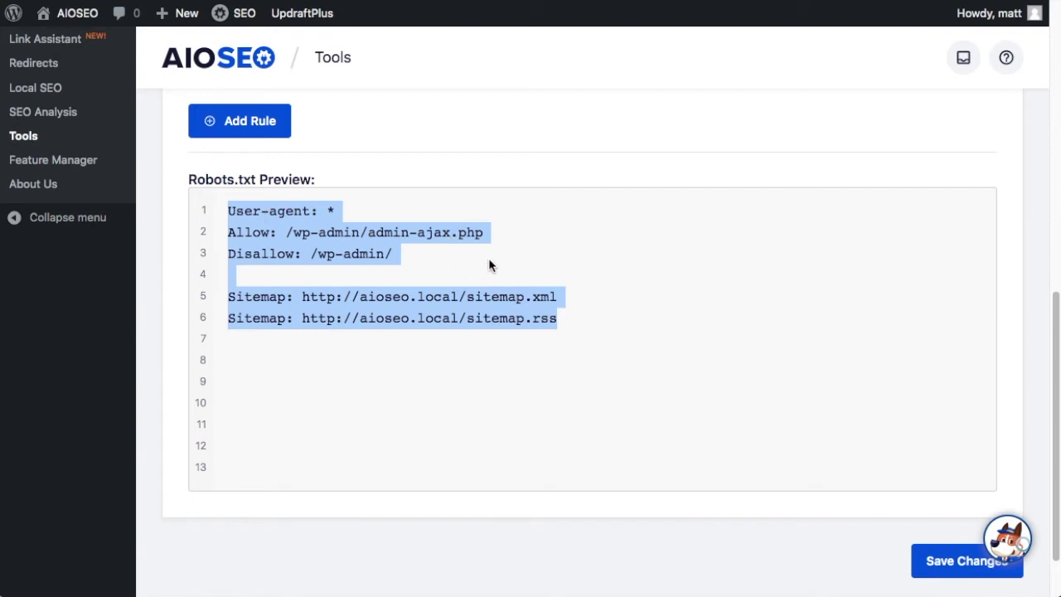
pyautogui.scroll(3, 488, 261)
pyautogui.scroll(1, 464, 257)
pyautogui.click(257, 217)
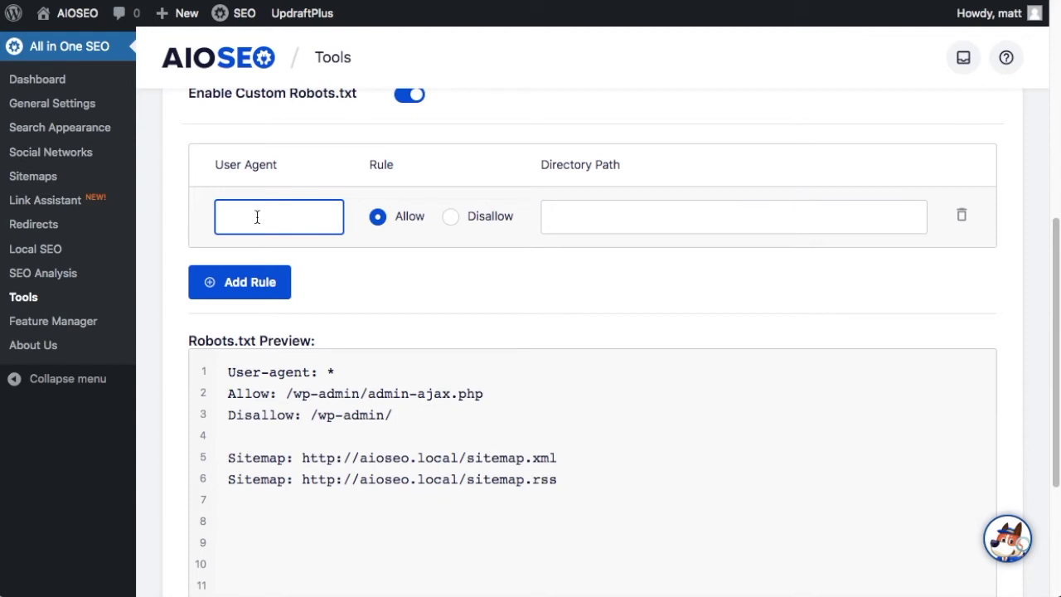
# - Add a Disallow rule for user agent * on path /members/ and save it
pyautogui.write('*')
pyautogui.click(452, 221)
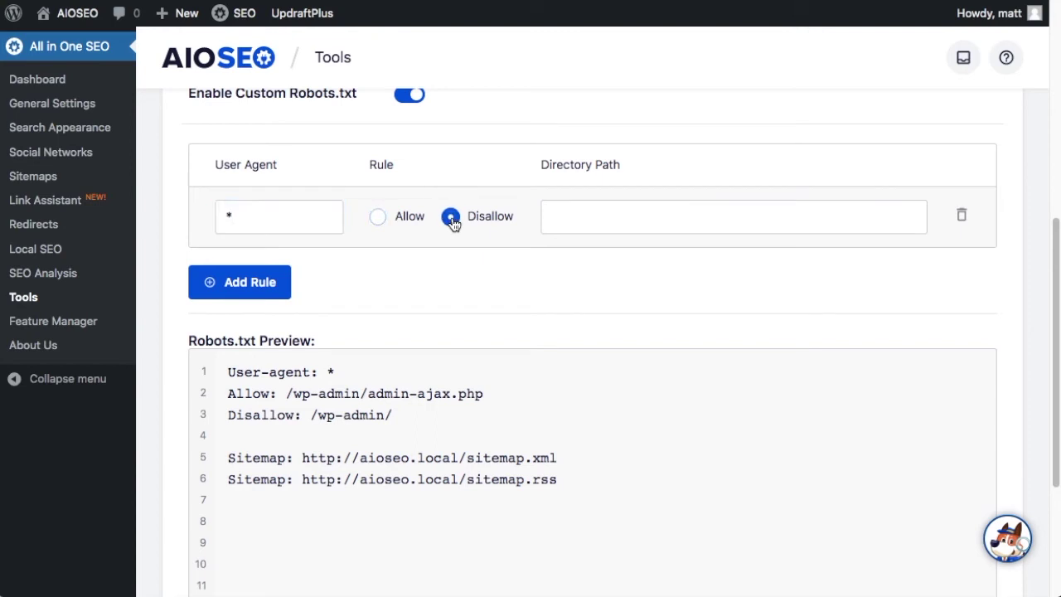
pyautogui.click(611, 218)
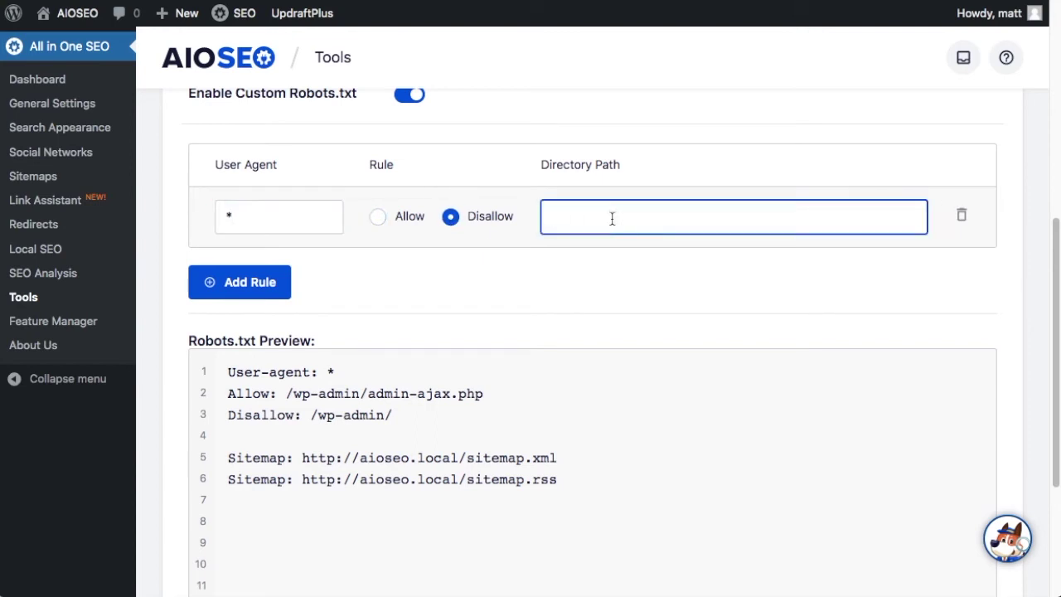
pyautogui.write('/members')
pyautogui.write('/')
pyautogui.click(409, 277)
pyautogui.scroll(-3, 409, 280)
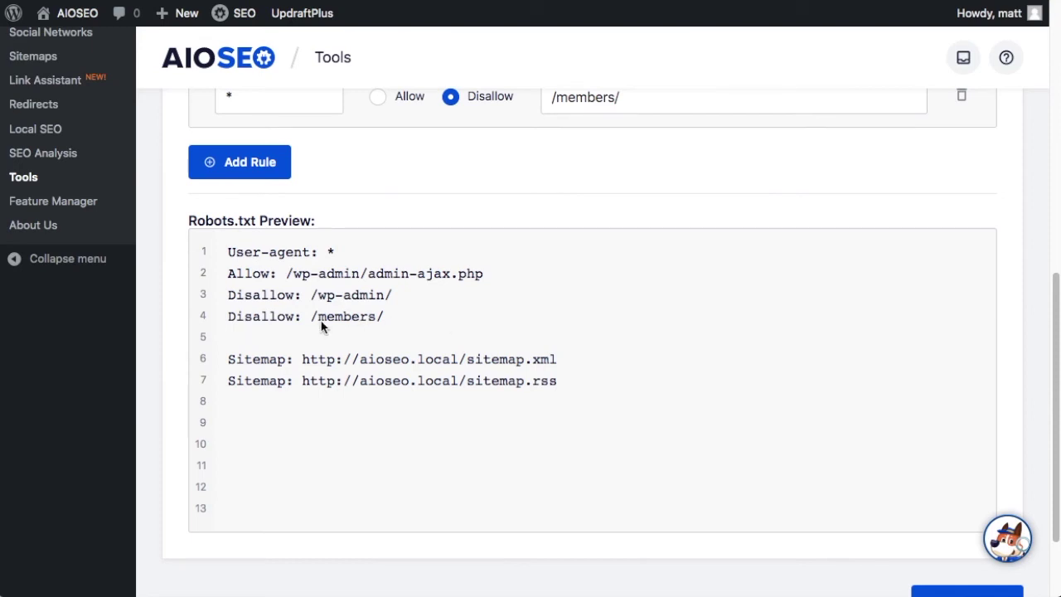
pyautogui.scroll(10, 1019, 331)
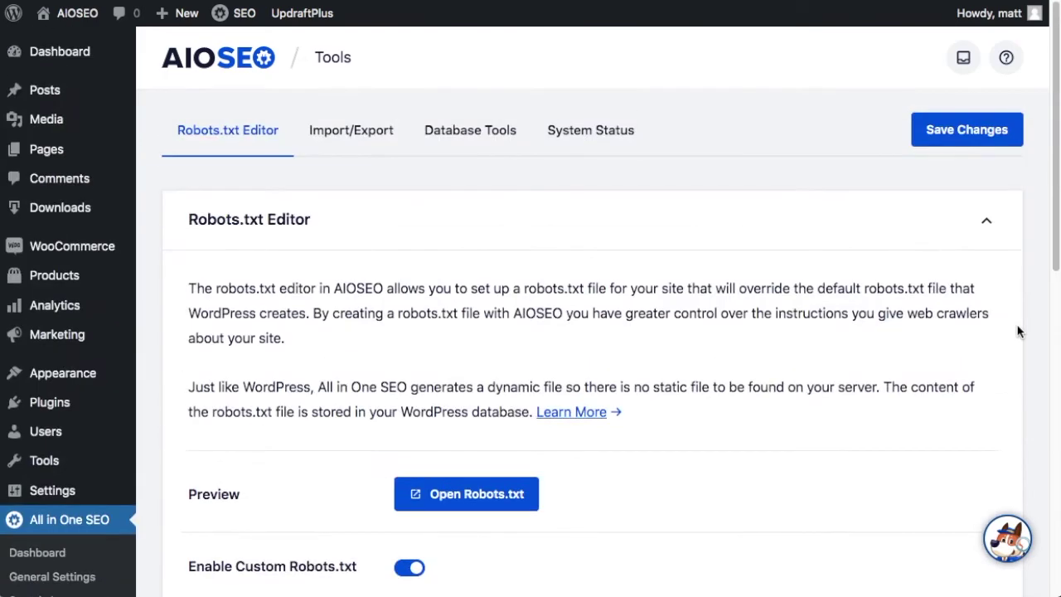
pyautogui.click(957, 142)
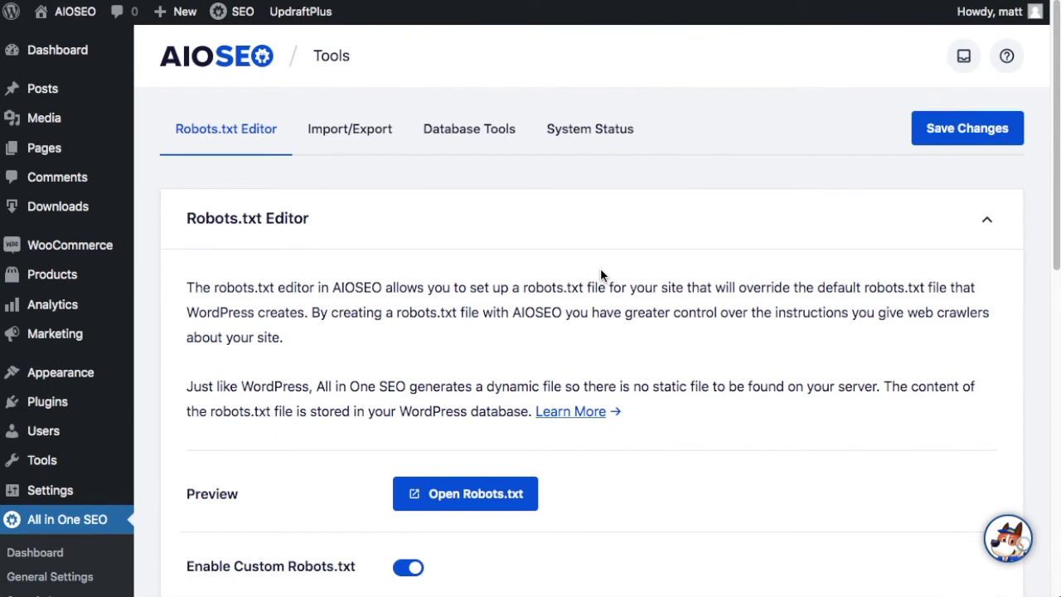
# - Open the Men's Basketball Shoes post from the Posts list
pyautogui.click(38, 95)
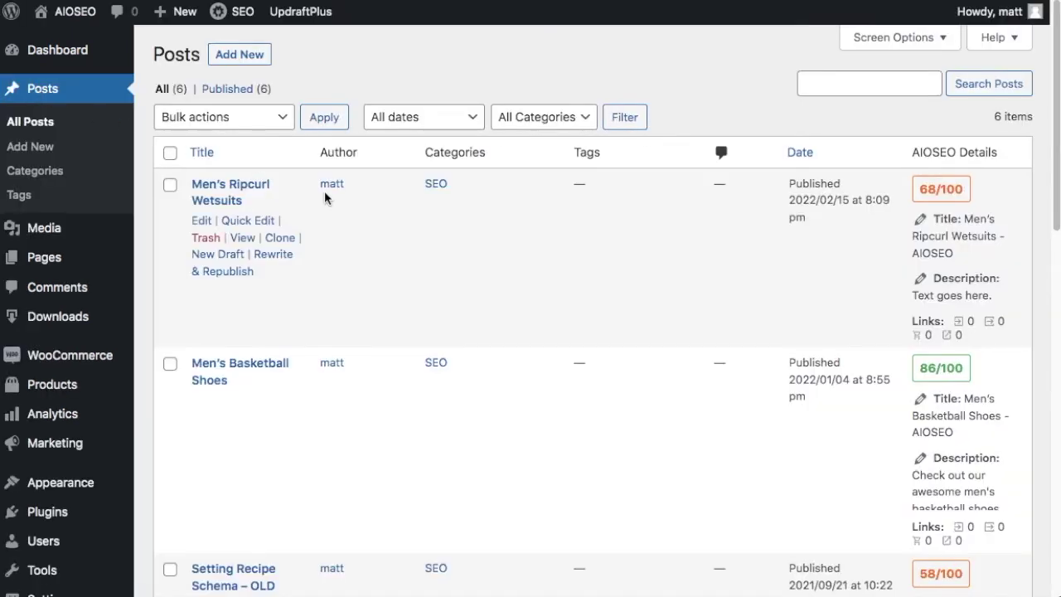
pyautogui.scroll(-2, 631, 314)
pyautogui.scroll(-3, 631, 313)
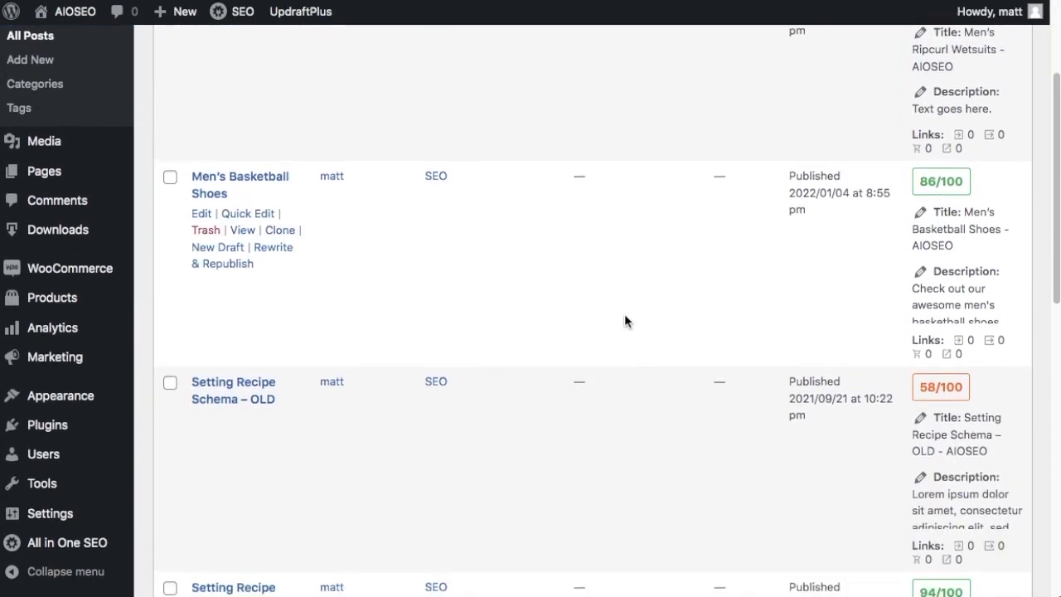
pyautogui.click(245, 179)
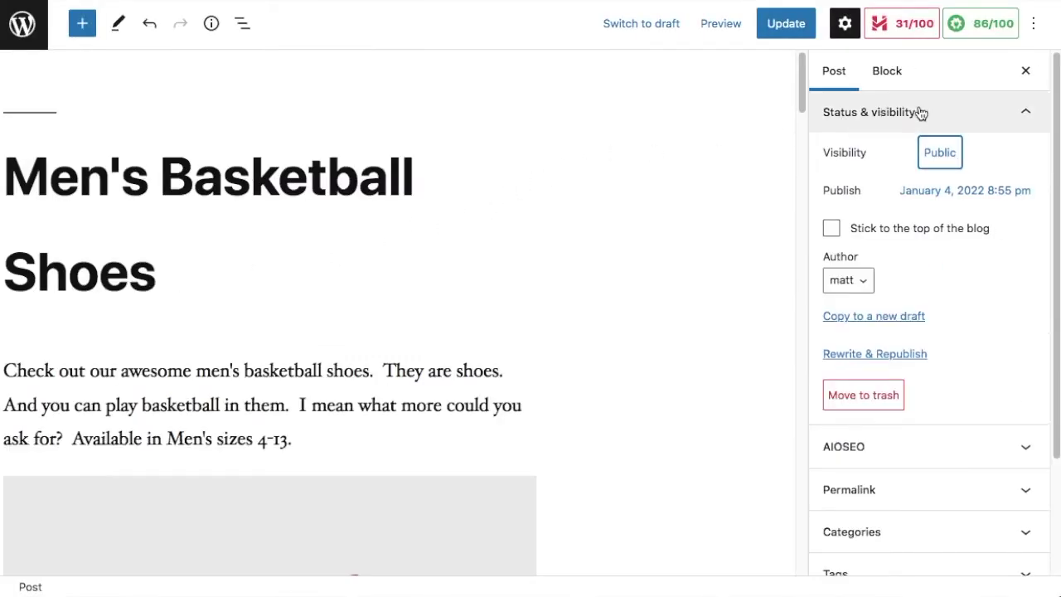
pyautogui.click(951, 159)
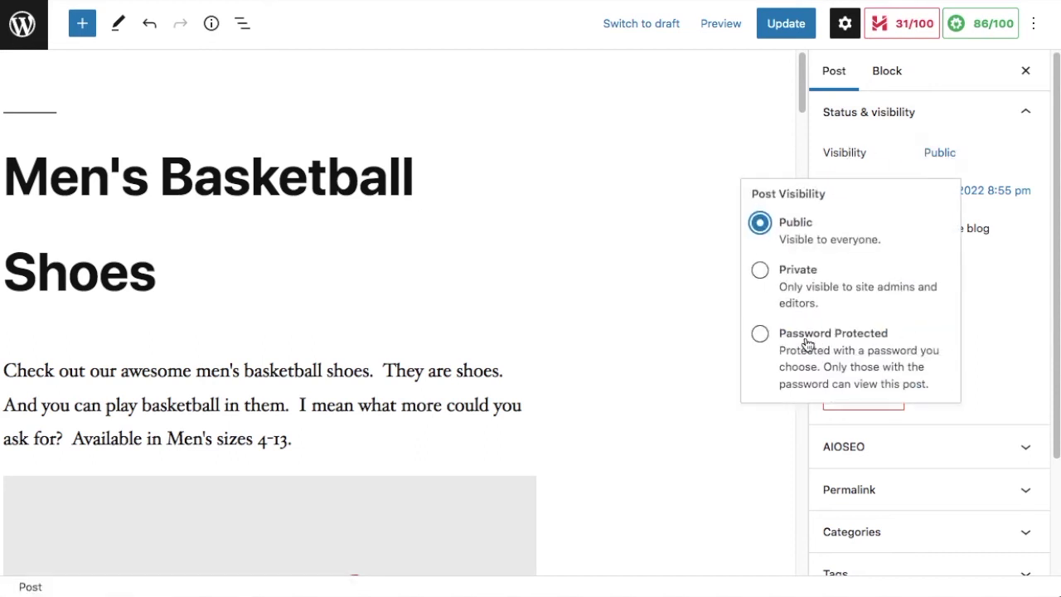
pyautogui.click(760, 335)
pyautogui.click(810, 416)
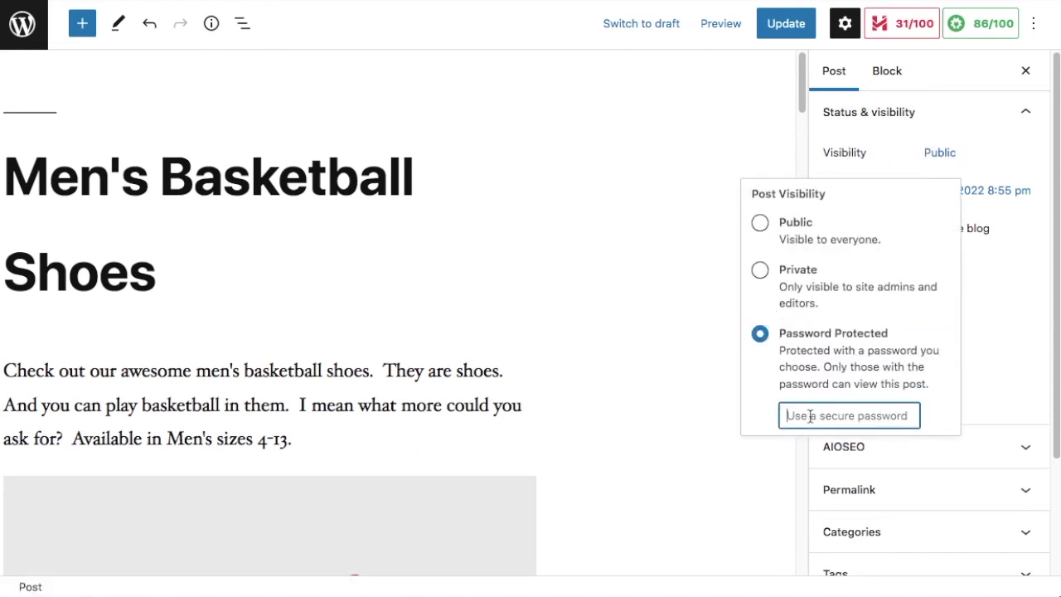
pyautogui.write('1234')
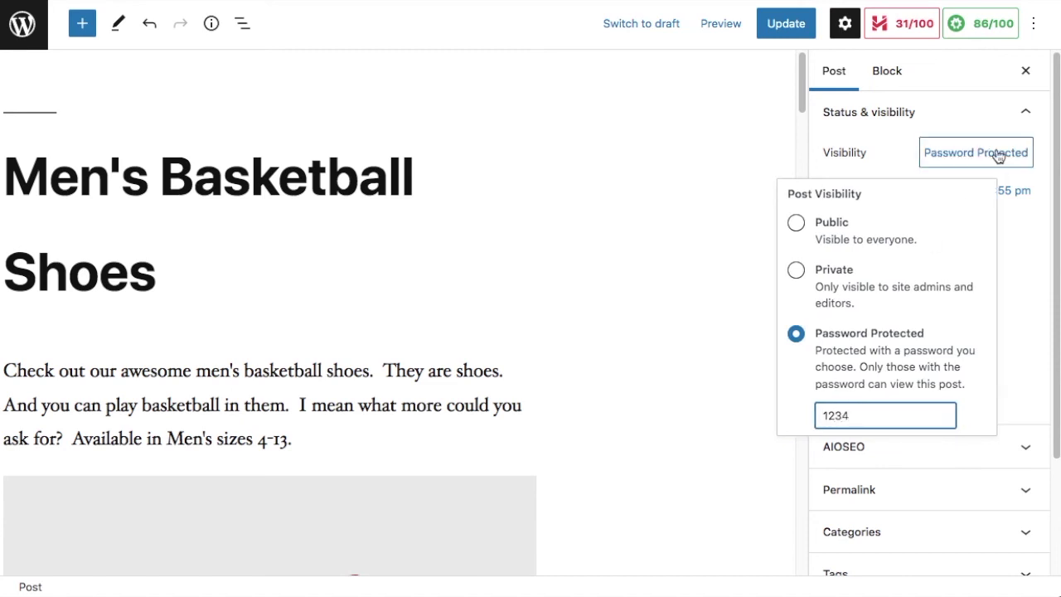
pyautogui.click(994, 154)
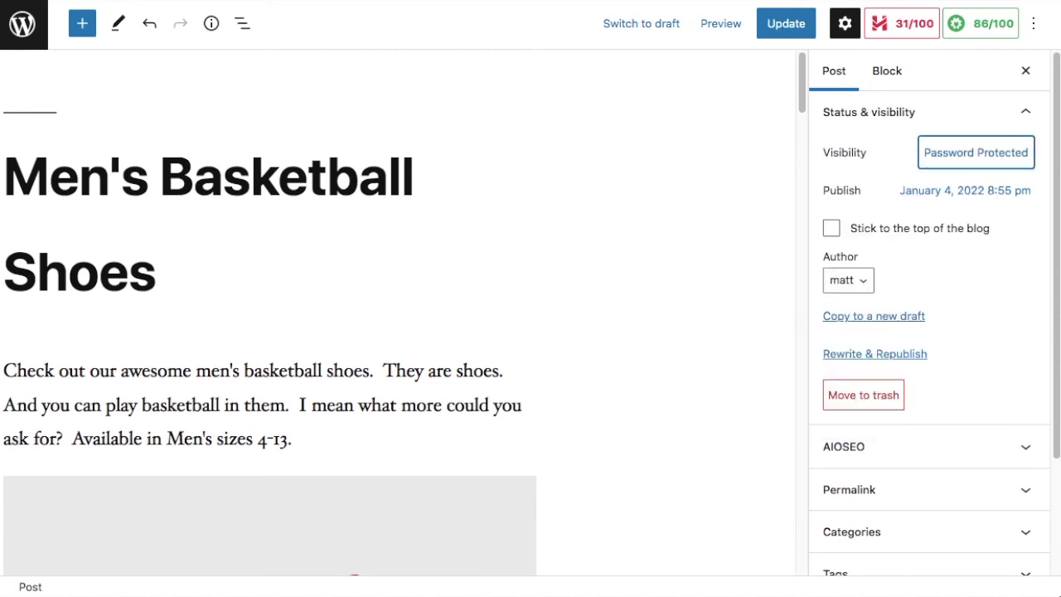
pyautogui.click(783, 29)
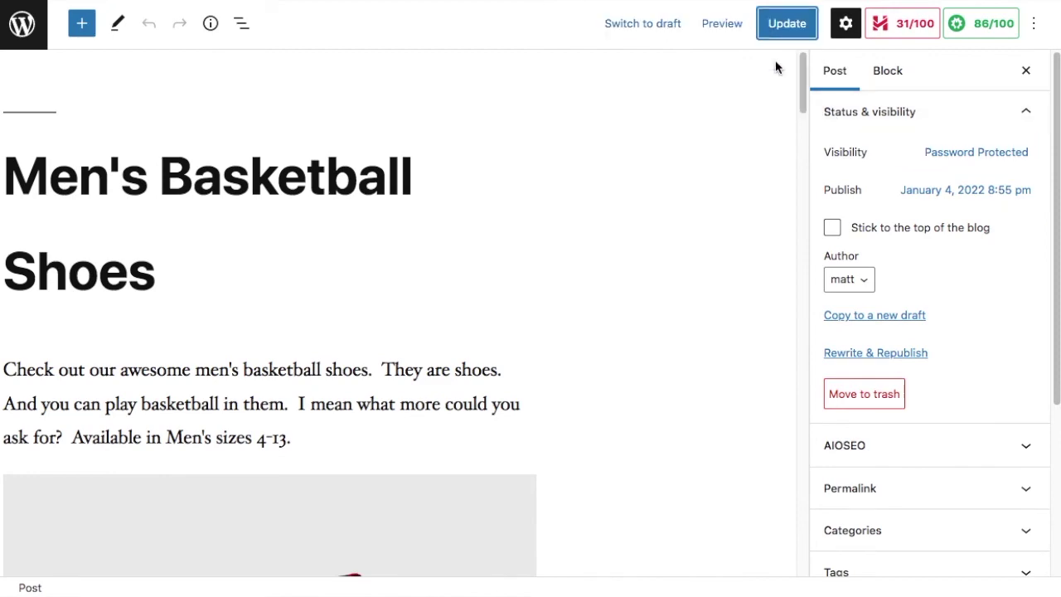